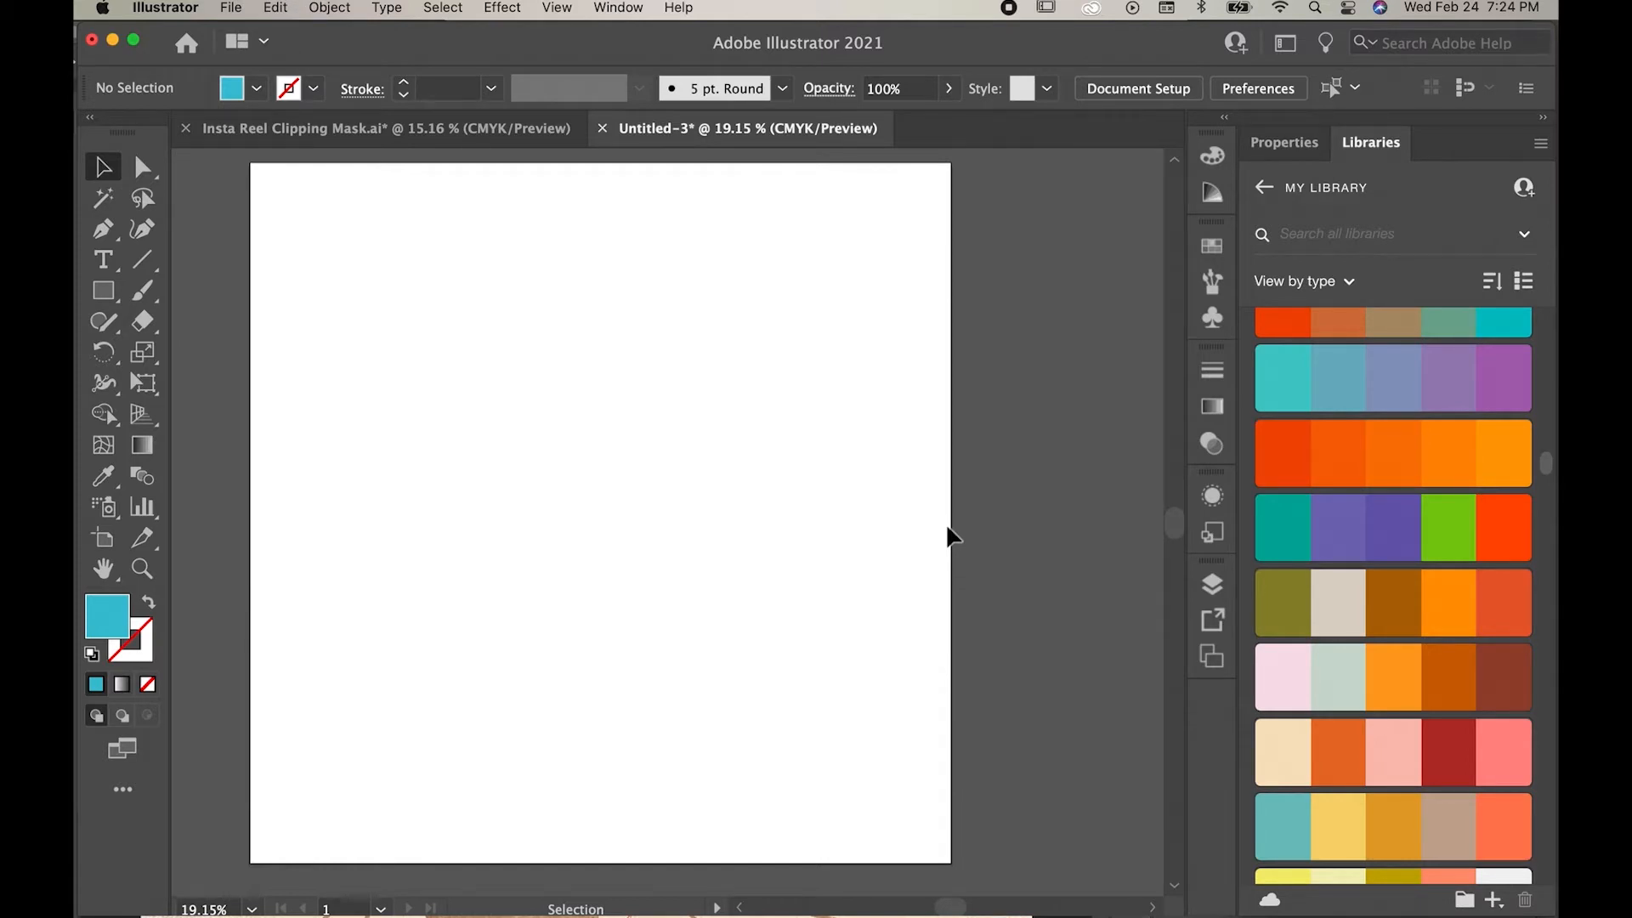
Step: Draw a small square in the upper left area of the artboard and fill it with yellow #ffd400
click(103, 291)
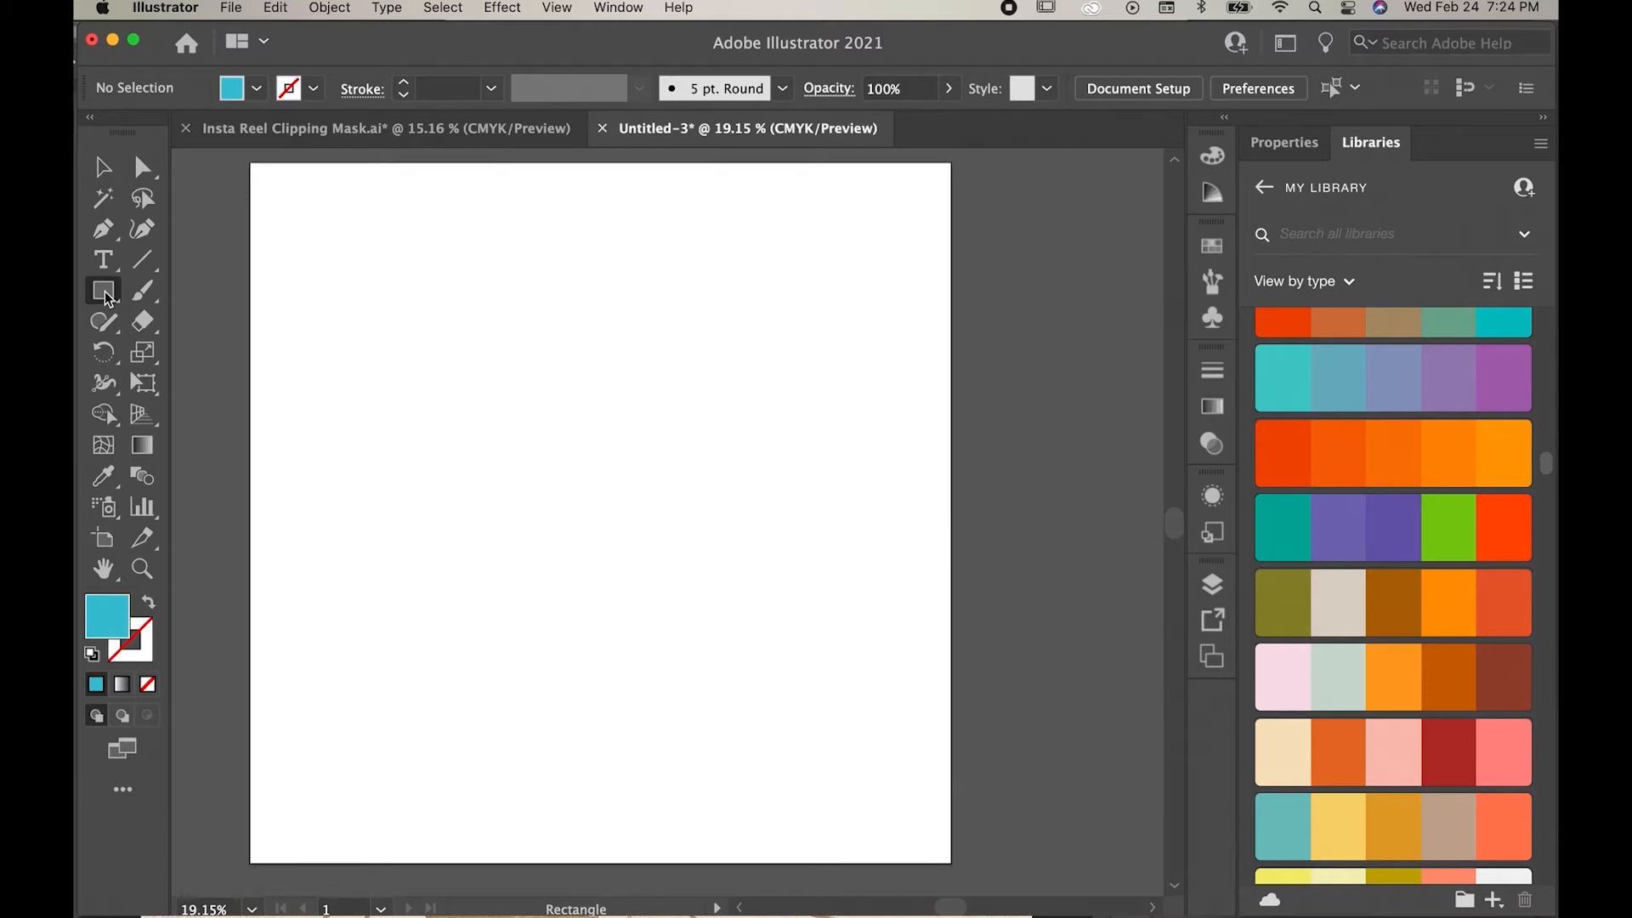
drag(293, 308, 382, 418)
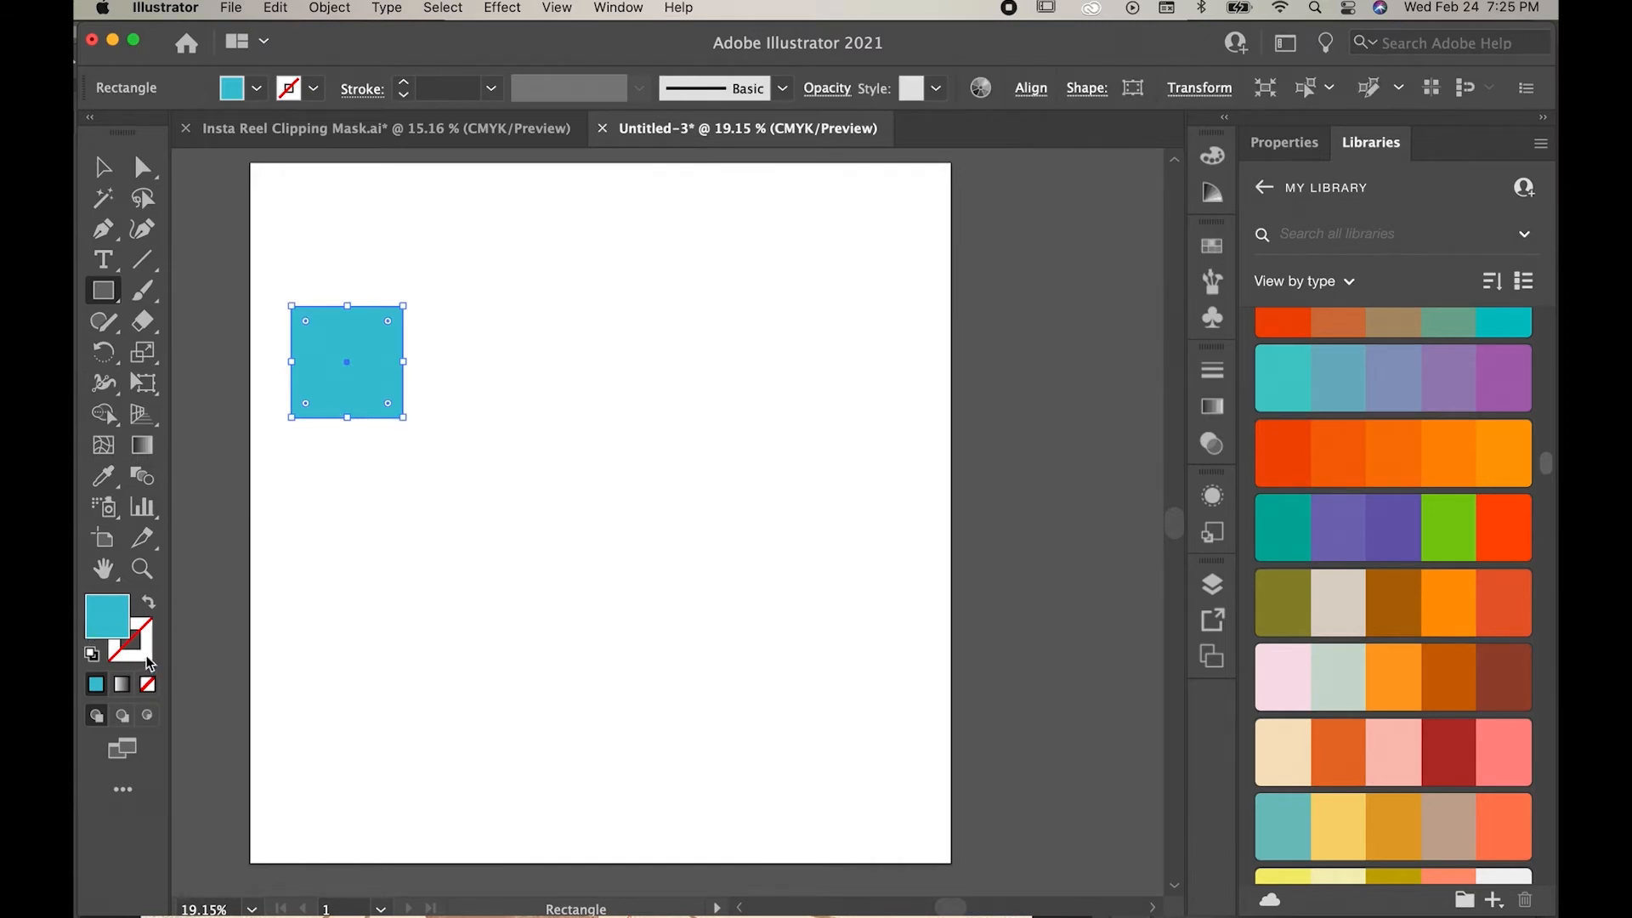
double_click(108, 627)
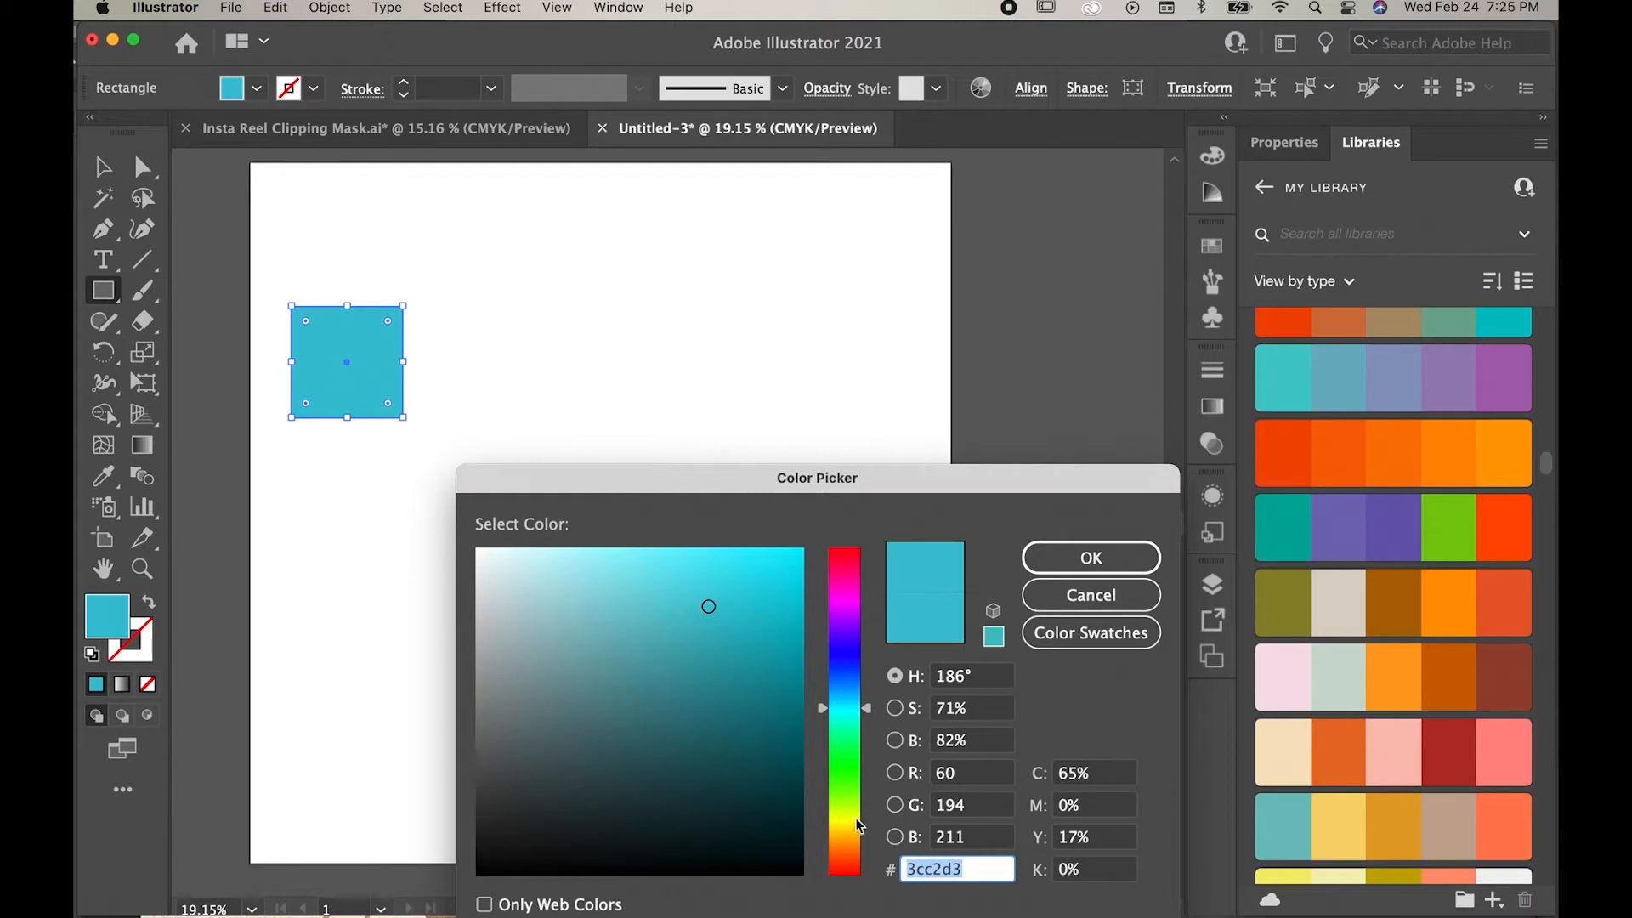
drag(859, 824, 849, 834)
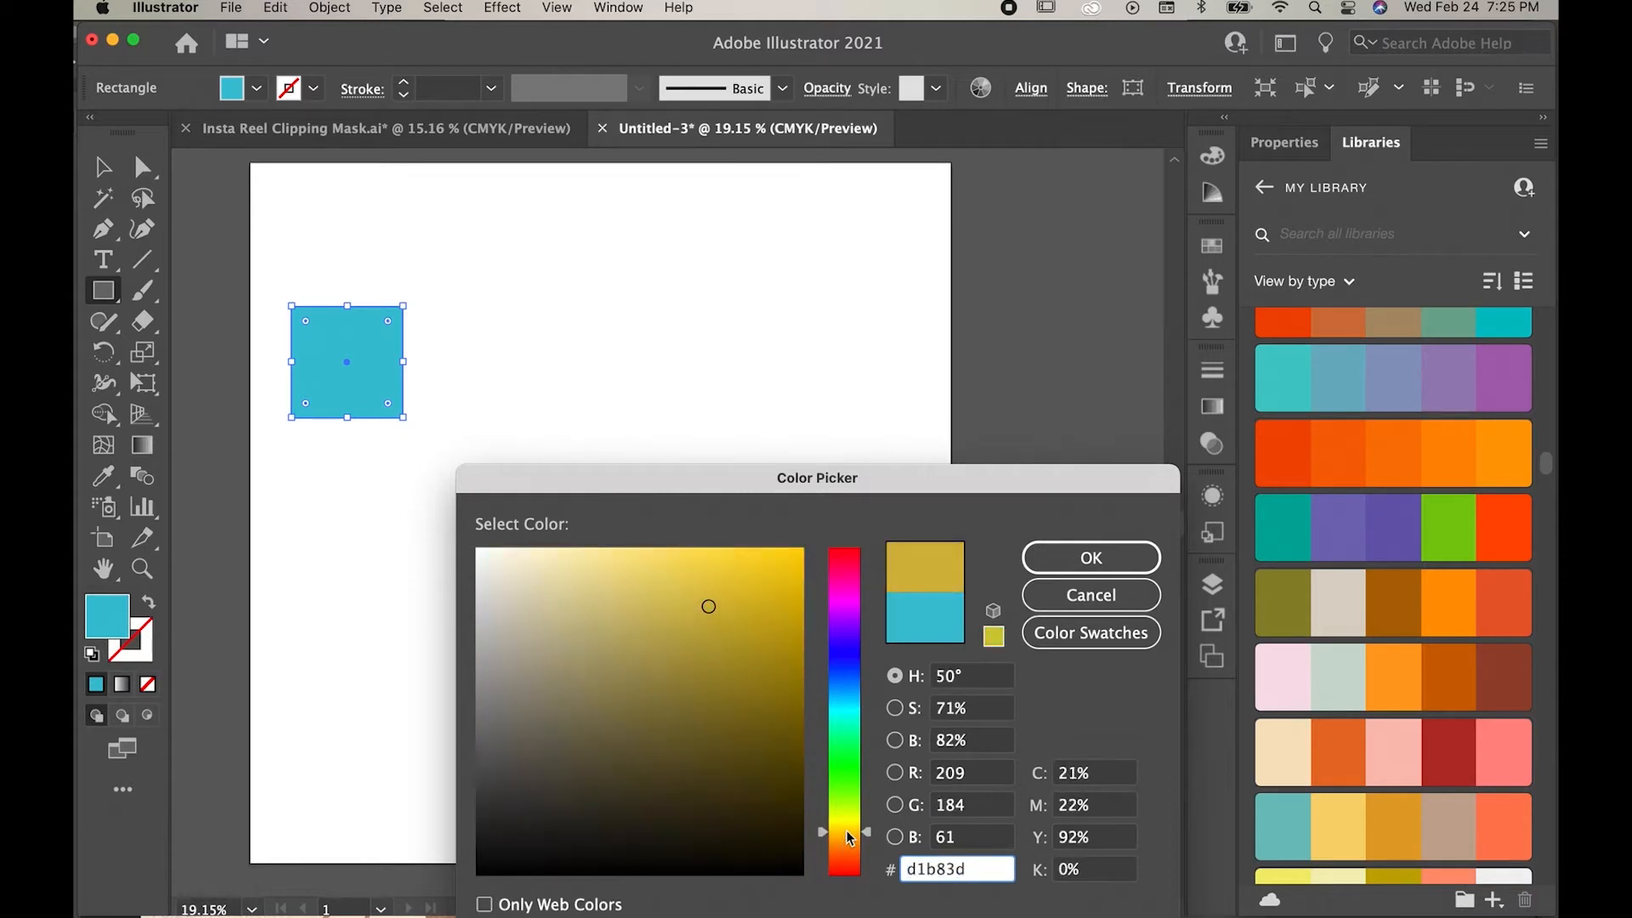
click(801, 550)
key(Return)
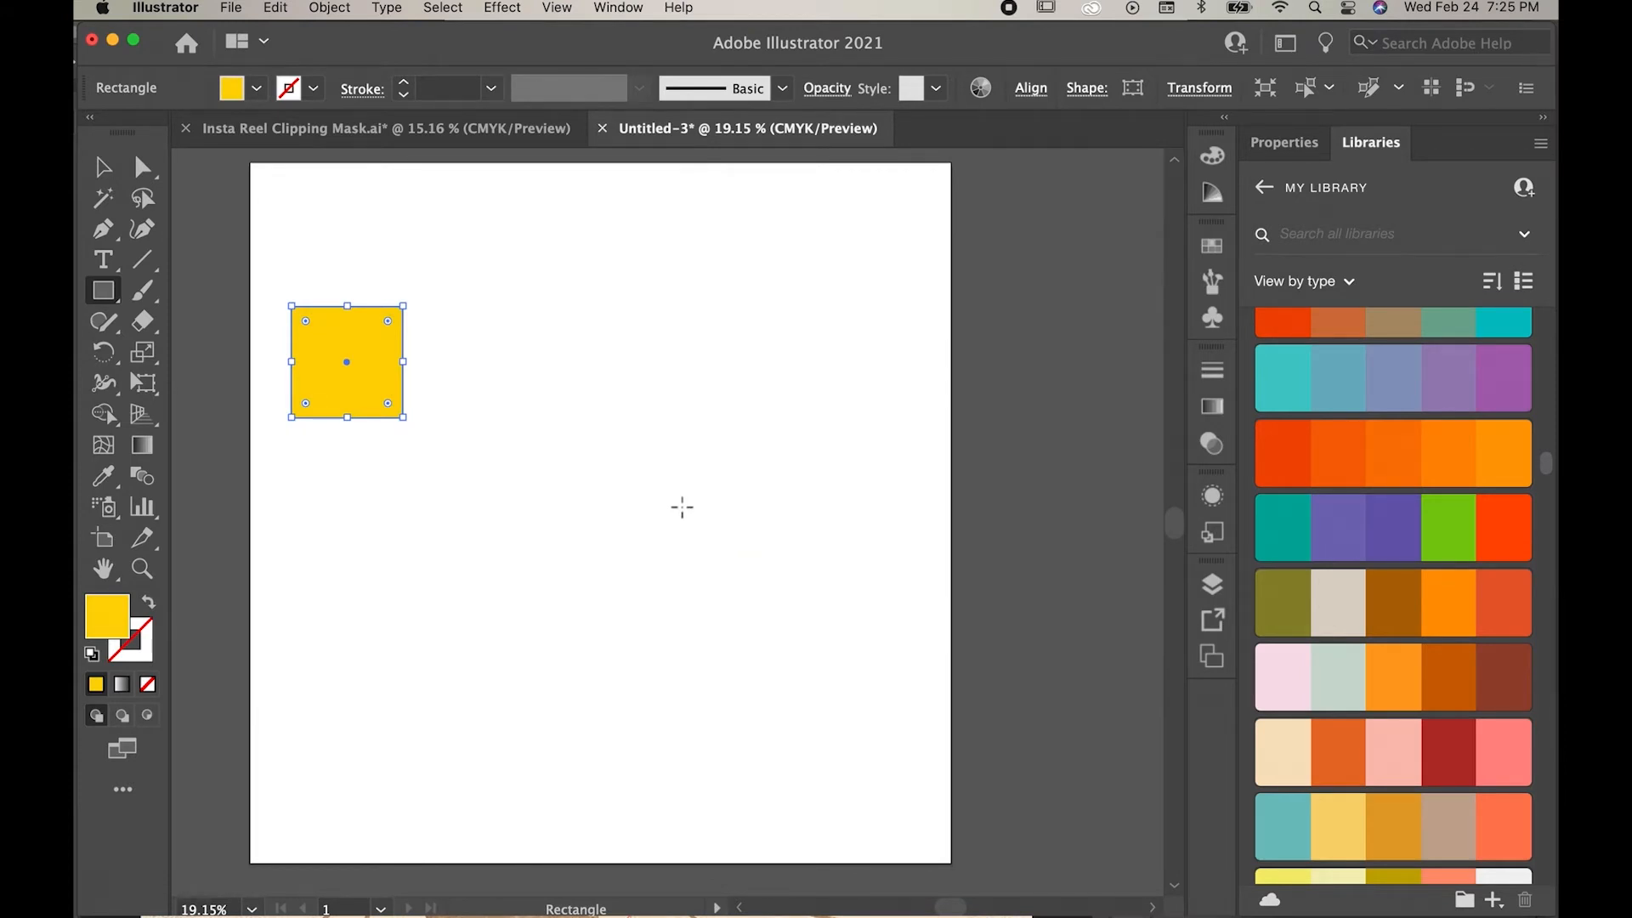
Step: Duplicate the yellow square straight across to the artboard's right side and fill the copy with dark teal #097782
key(v)
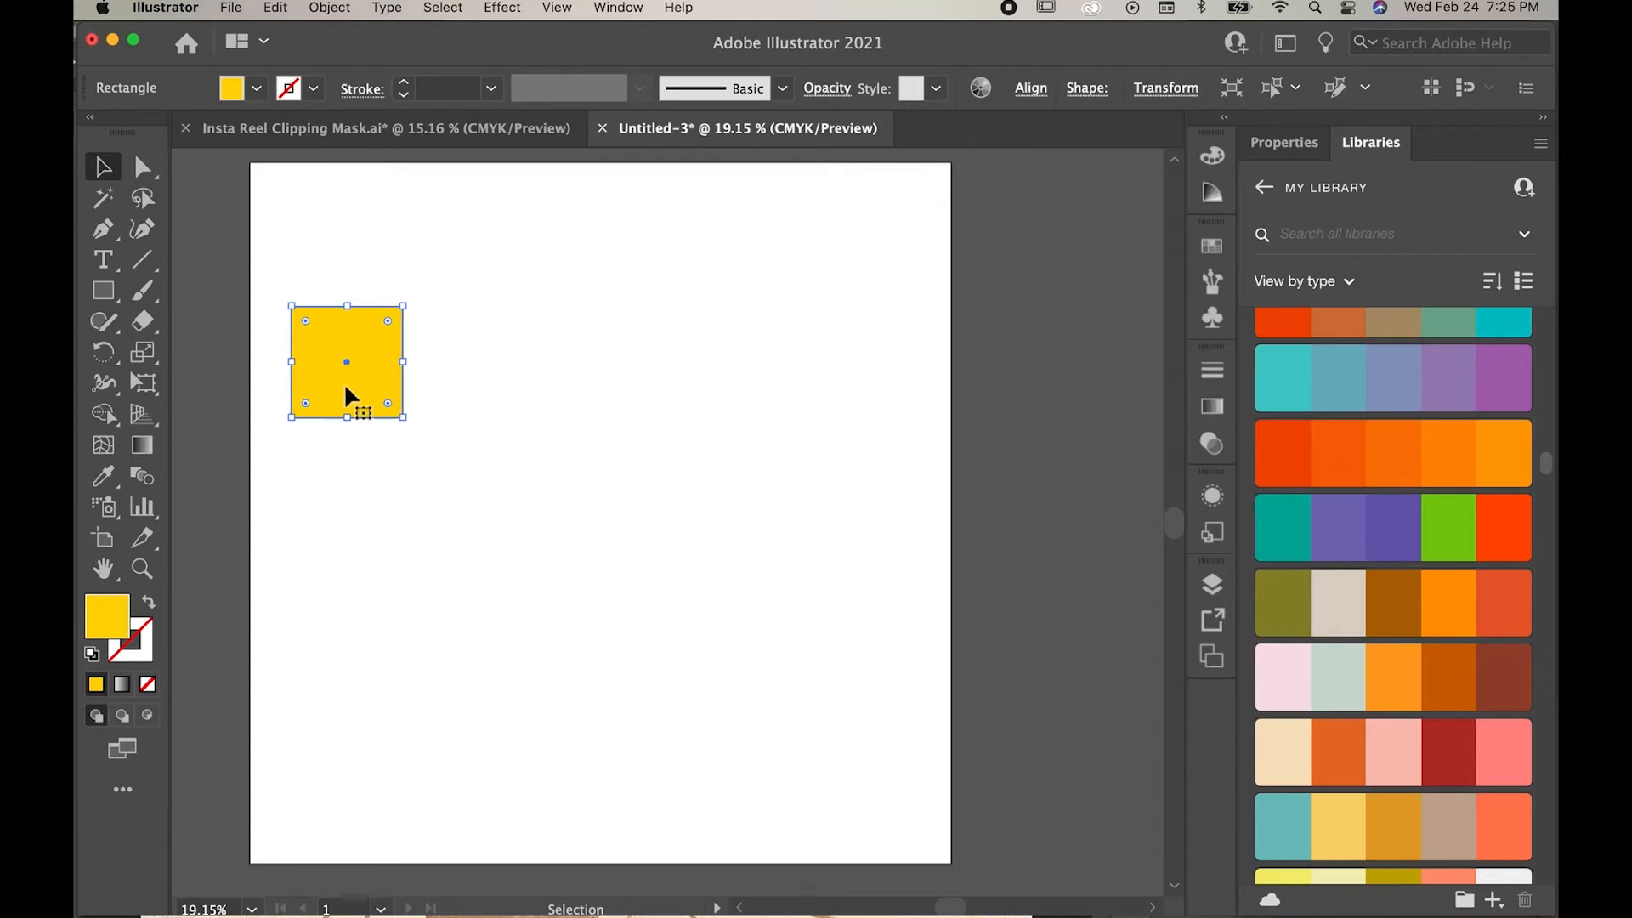
drag(346, 388, 809, 393)
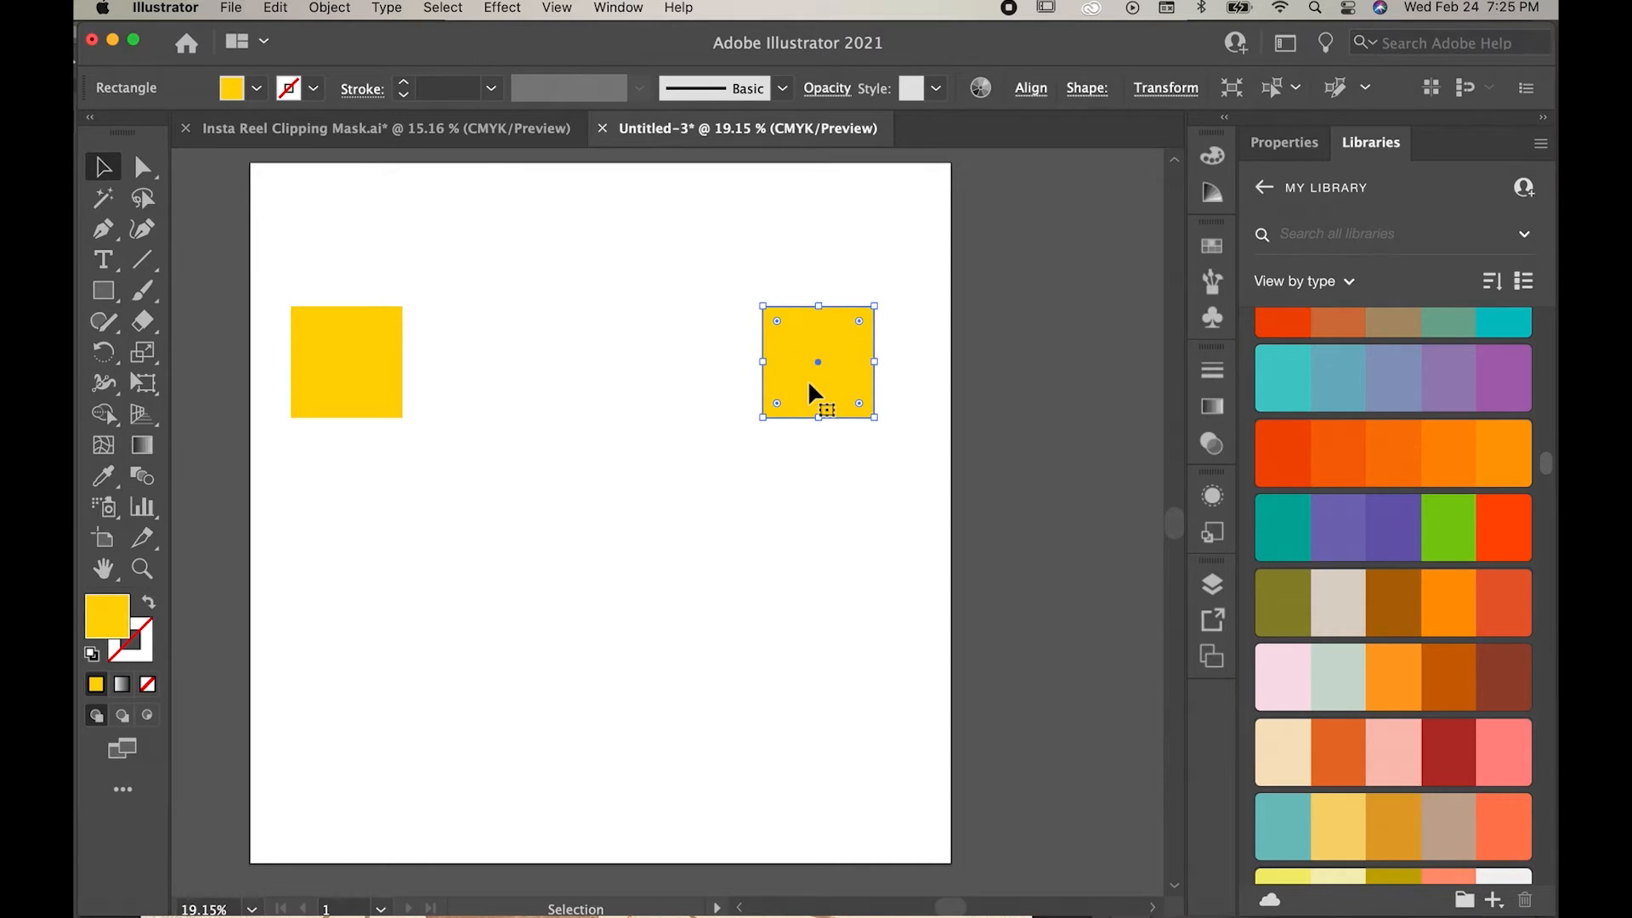
double_click(107, 619)
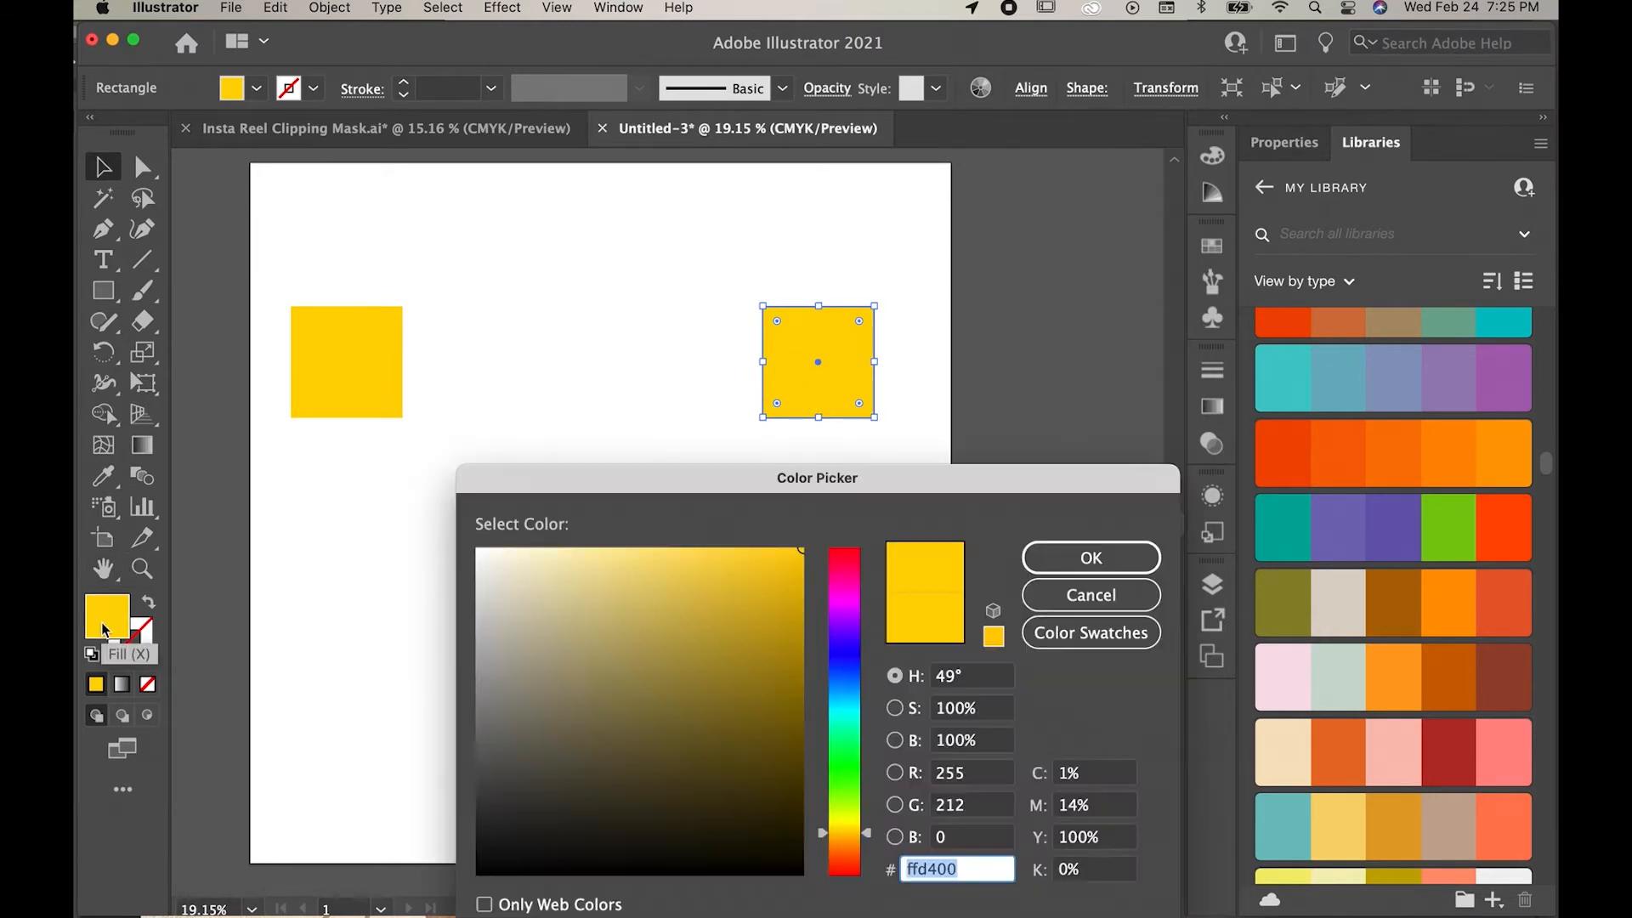
mouse_move(843, 714)
mouse_down()
mouse_move(847, 685)
mouse_move(845, 702)
mouse_up()
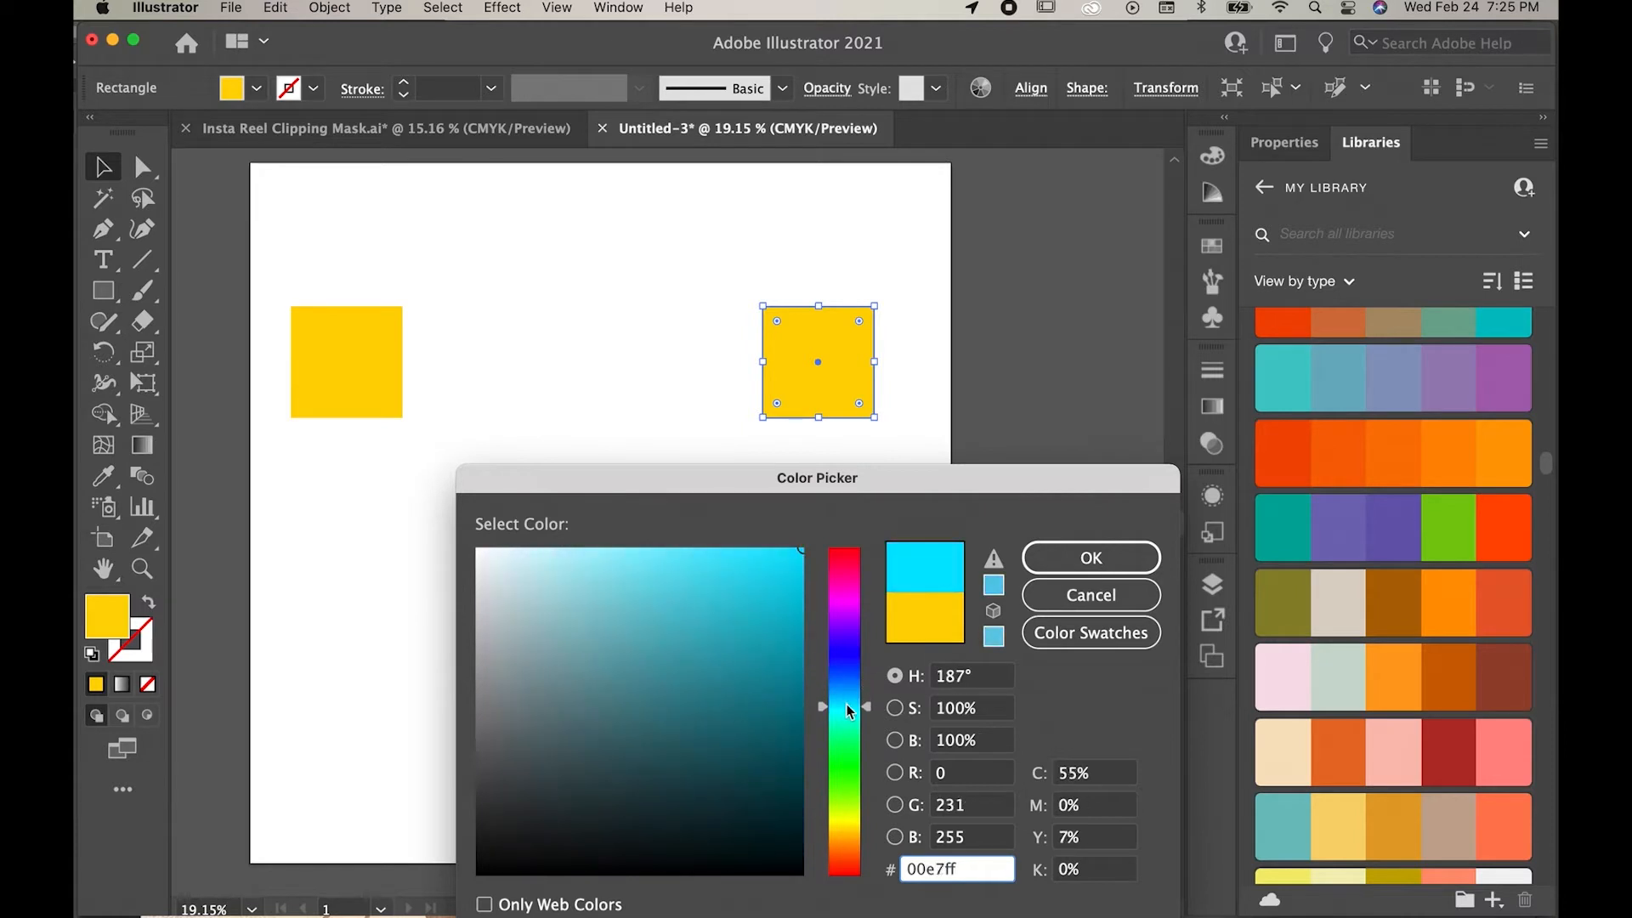
mouse_move(772, 649)
mouse_down()
mouse_move(773, 762)
mouse_move(783, 707)
mouse_up()
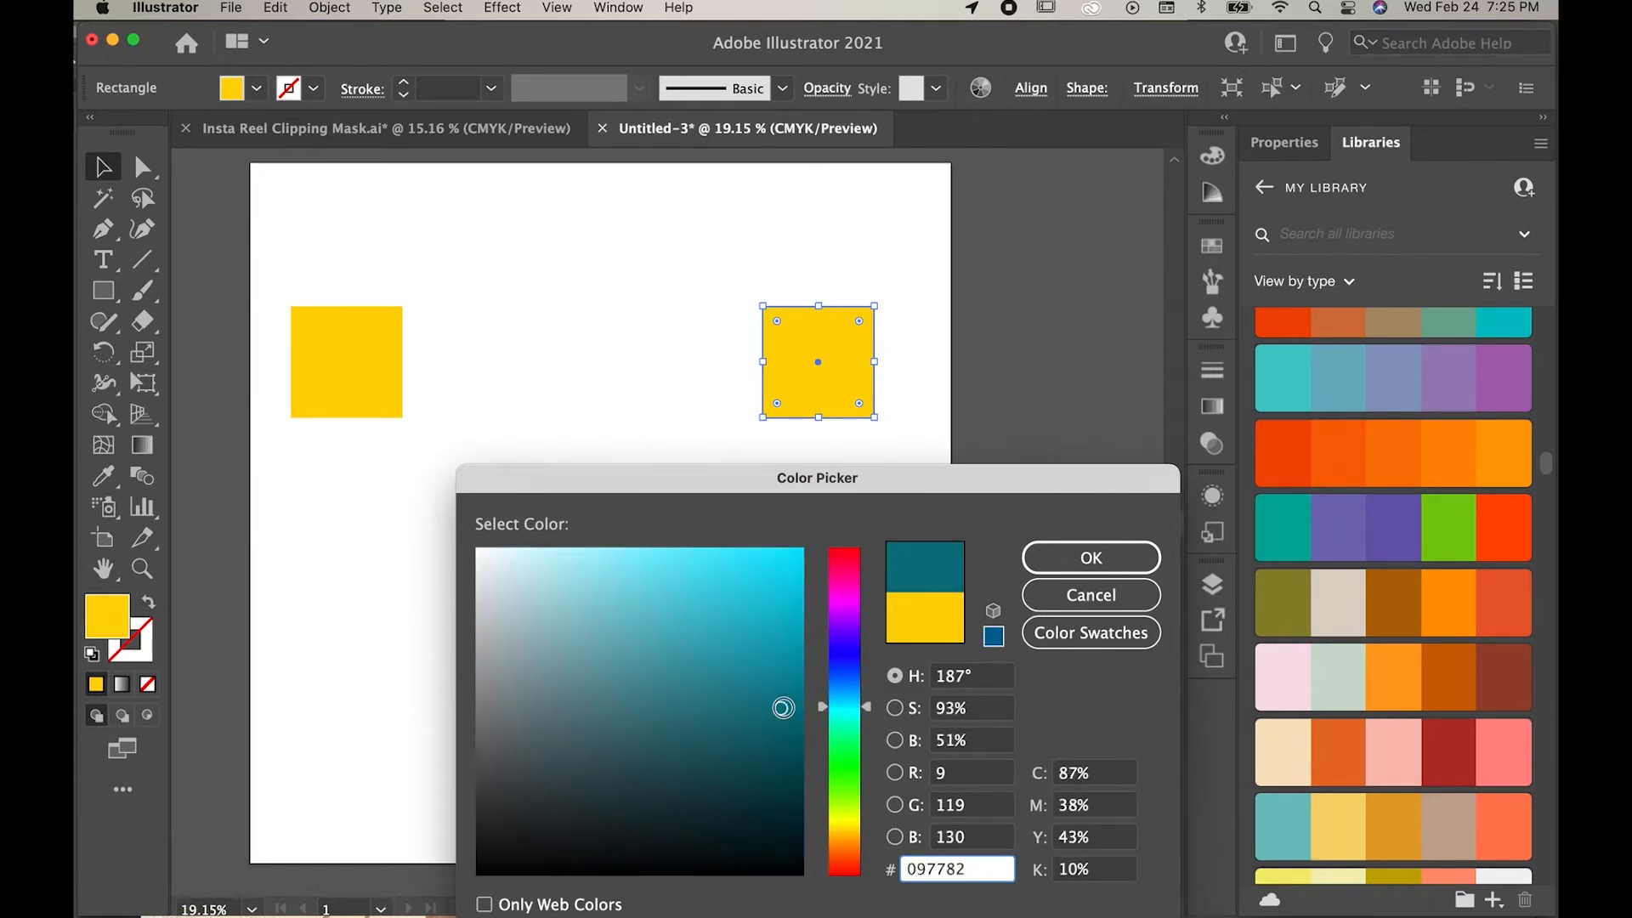
click(1132, 551)
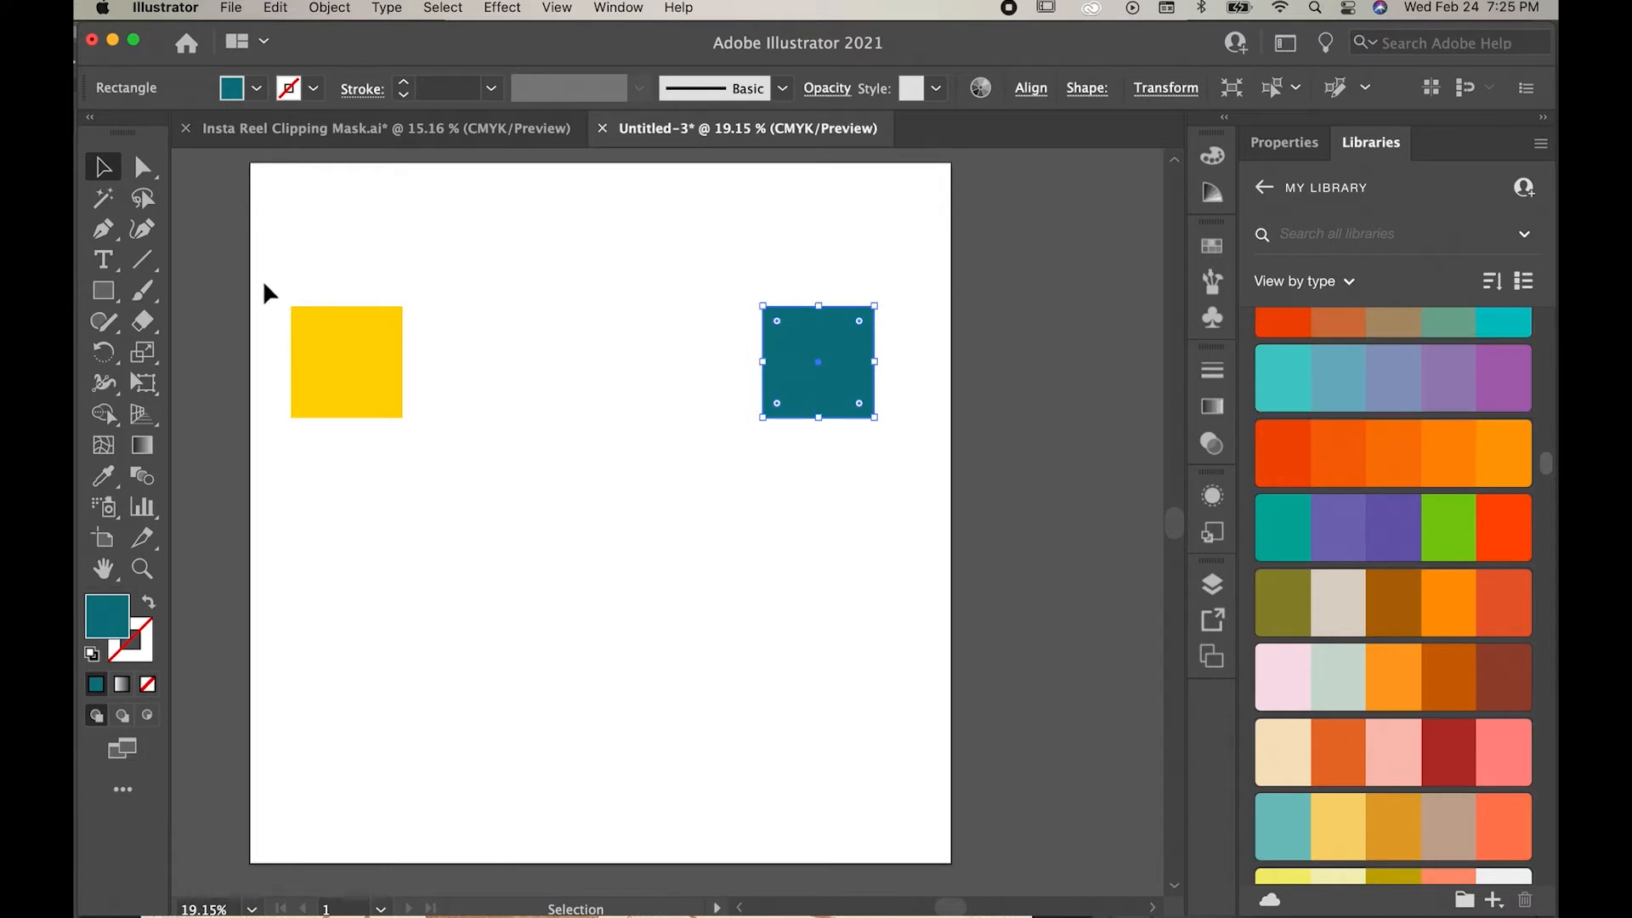
Step: Select both squares and set the blend options to Specified Steps spacing with 3 steps
drag(263, 282, 929, 471)
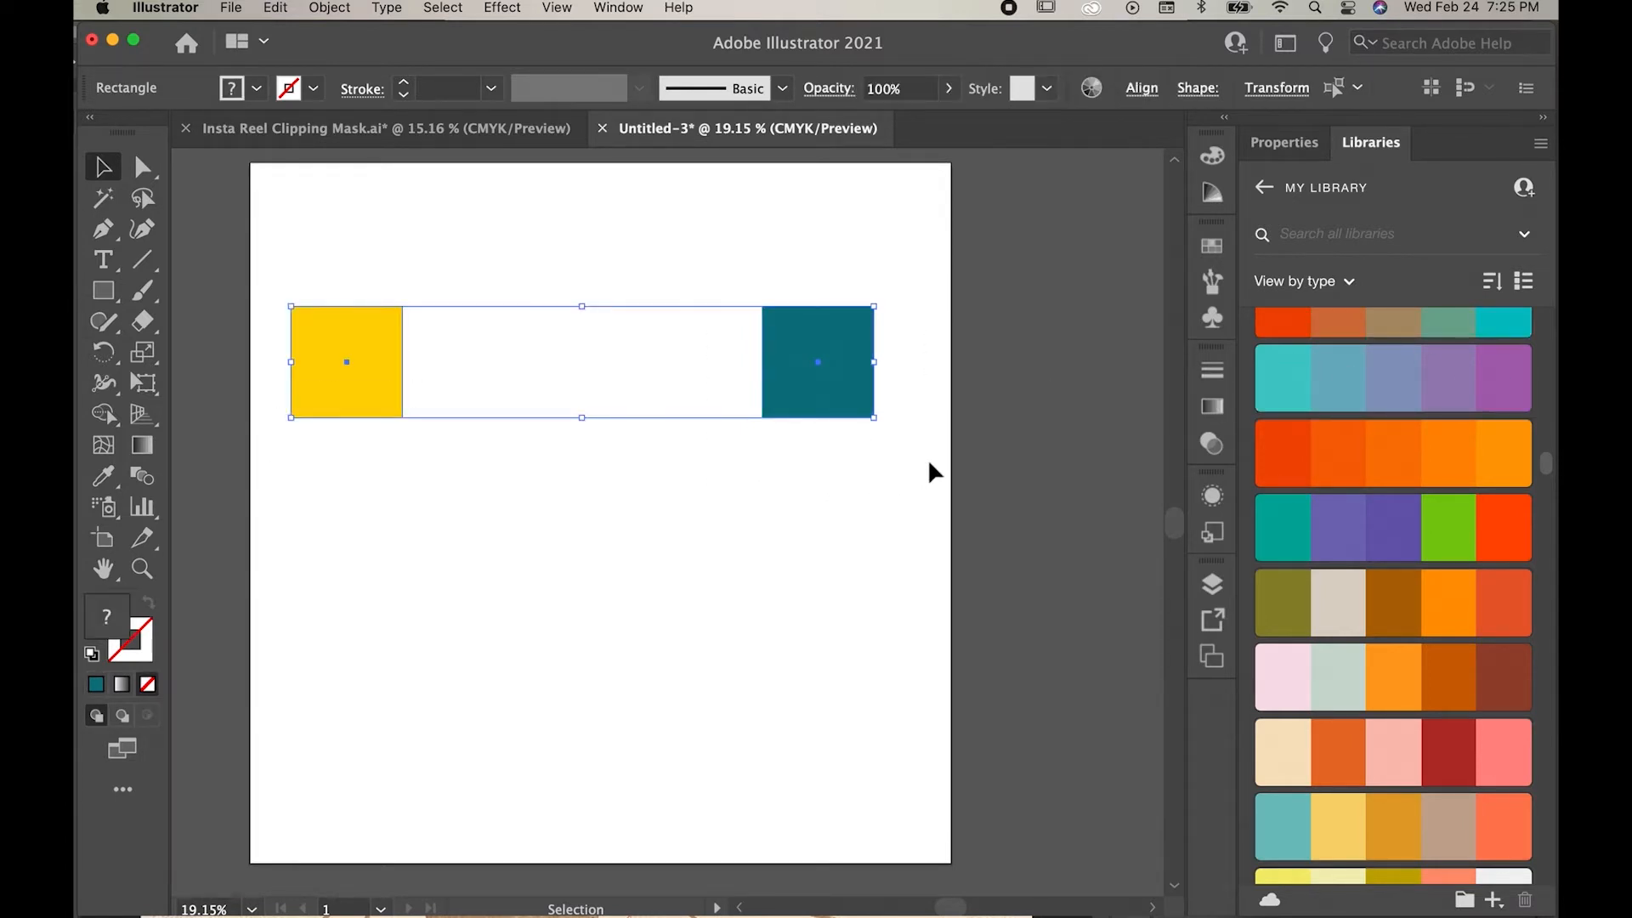
click(330, 10)
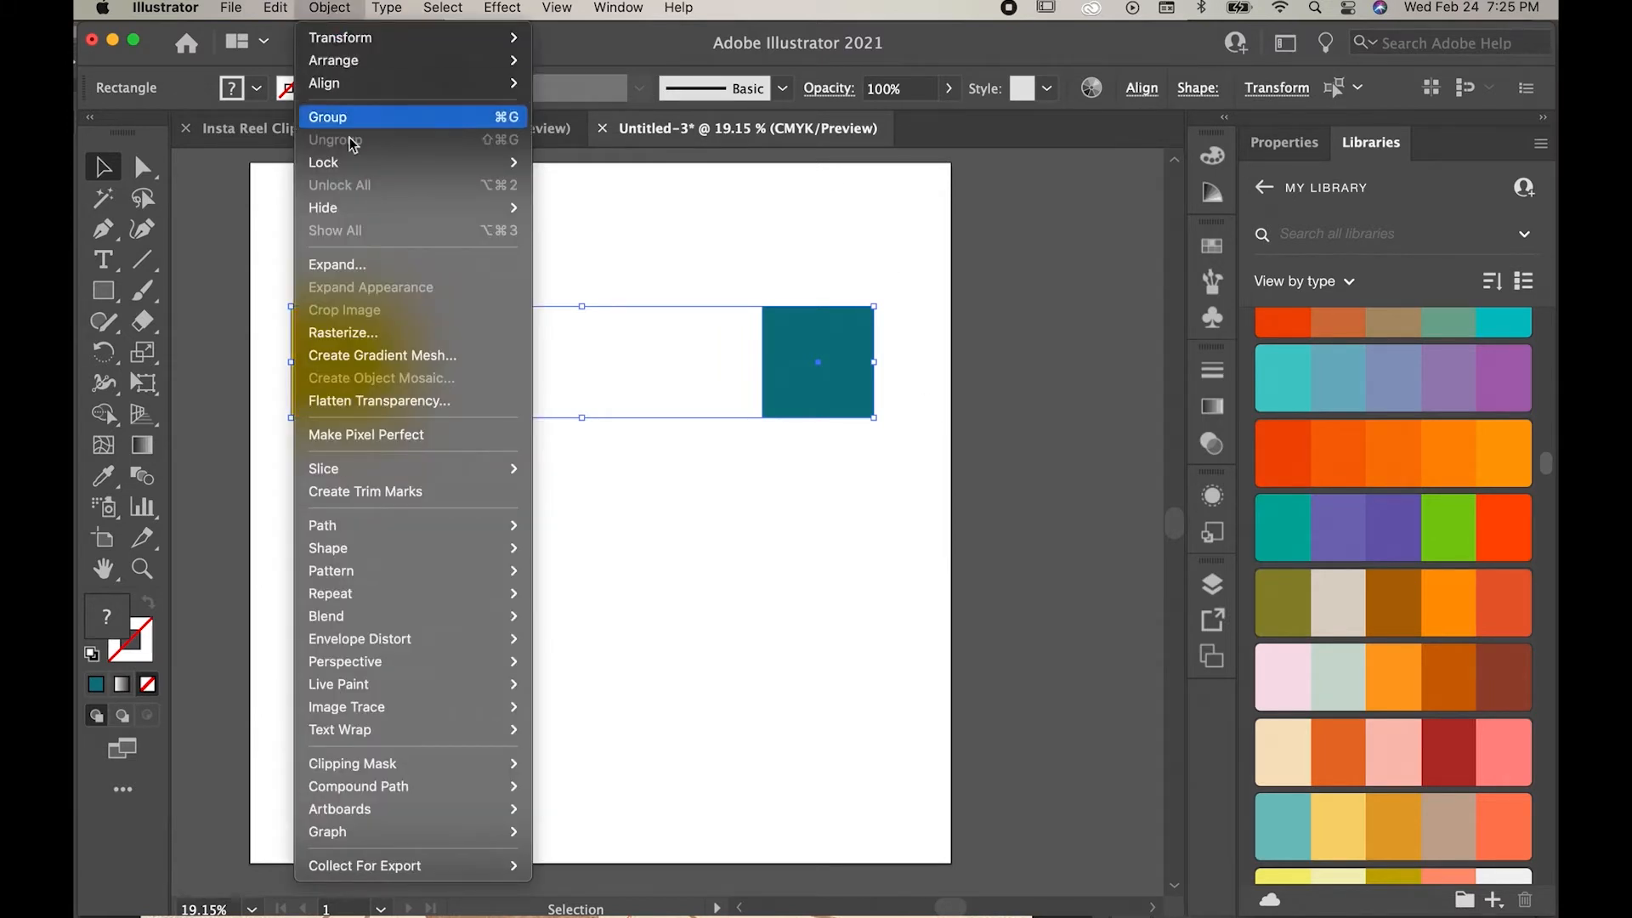
mouse_move(363, 626)
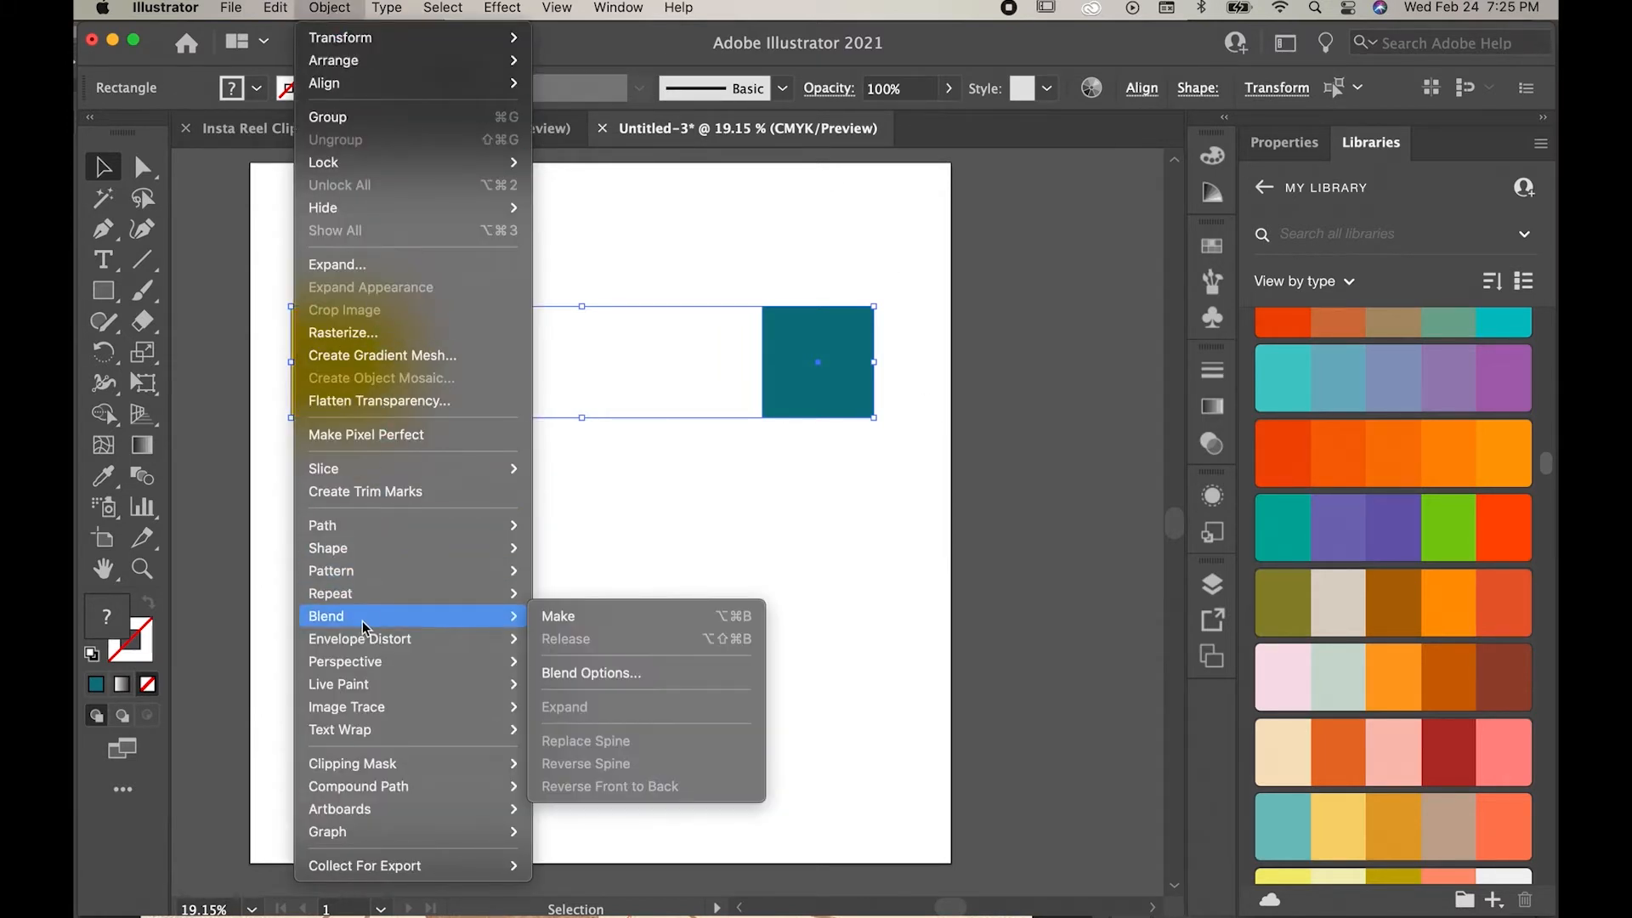
click(611, 675)
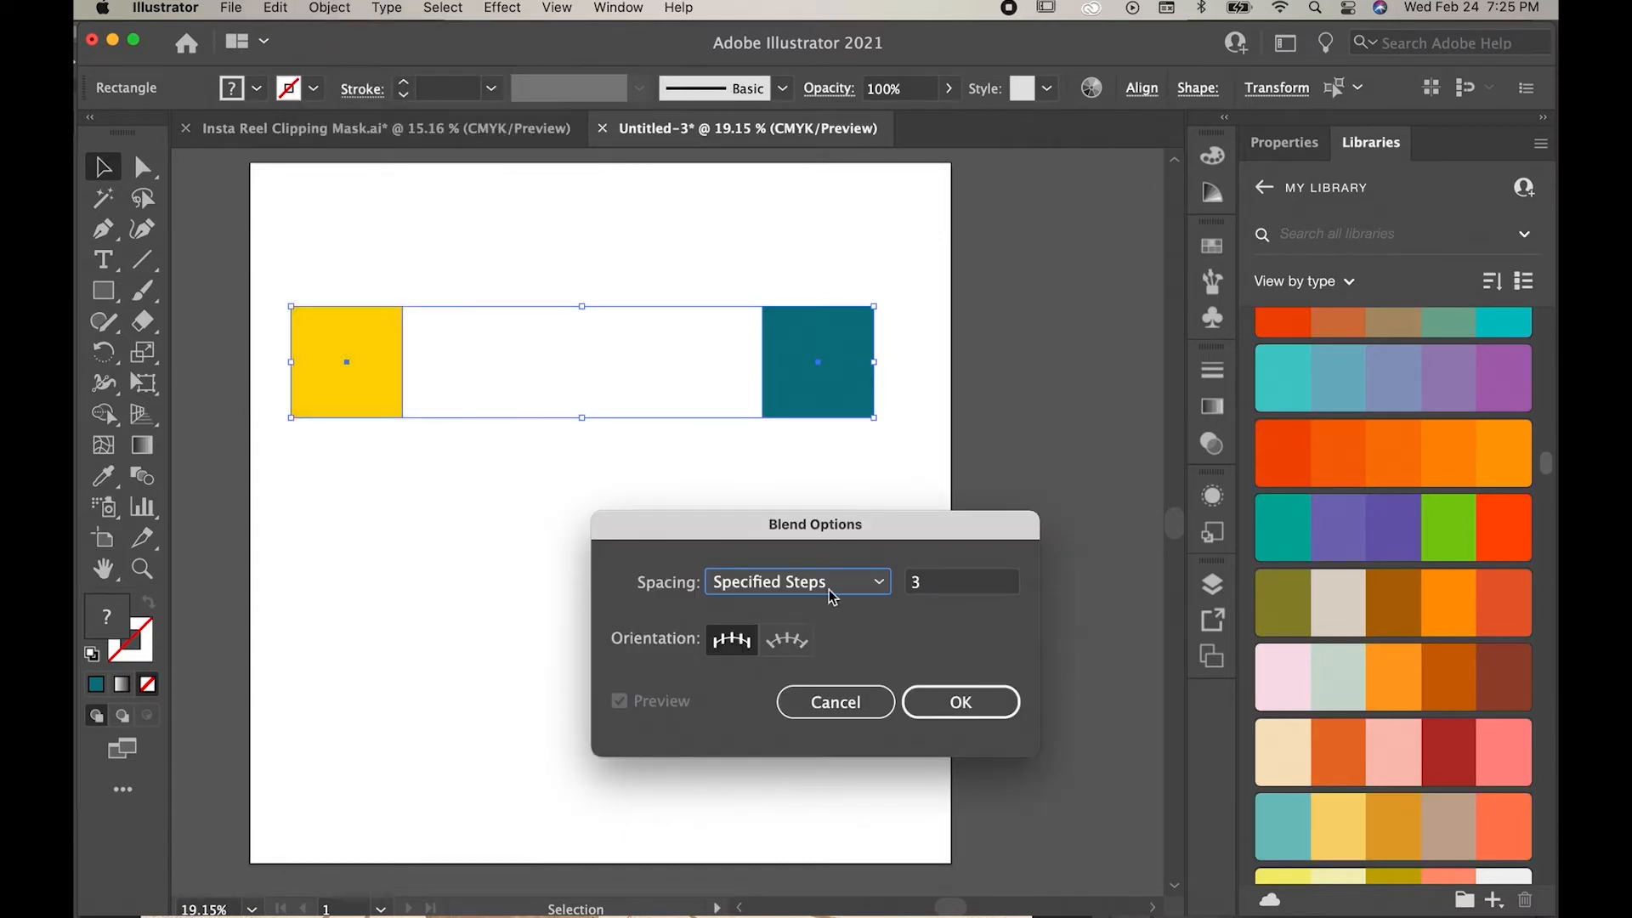
click(738, 587)
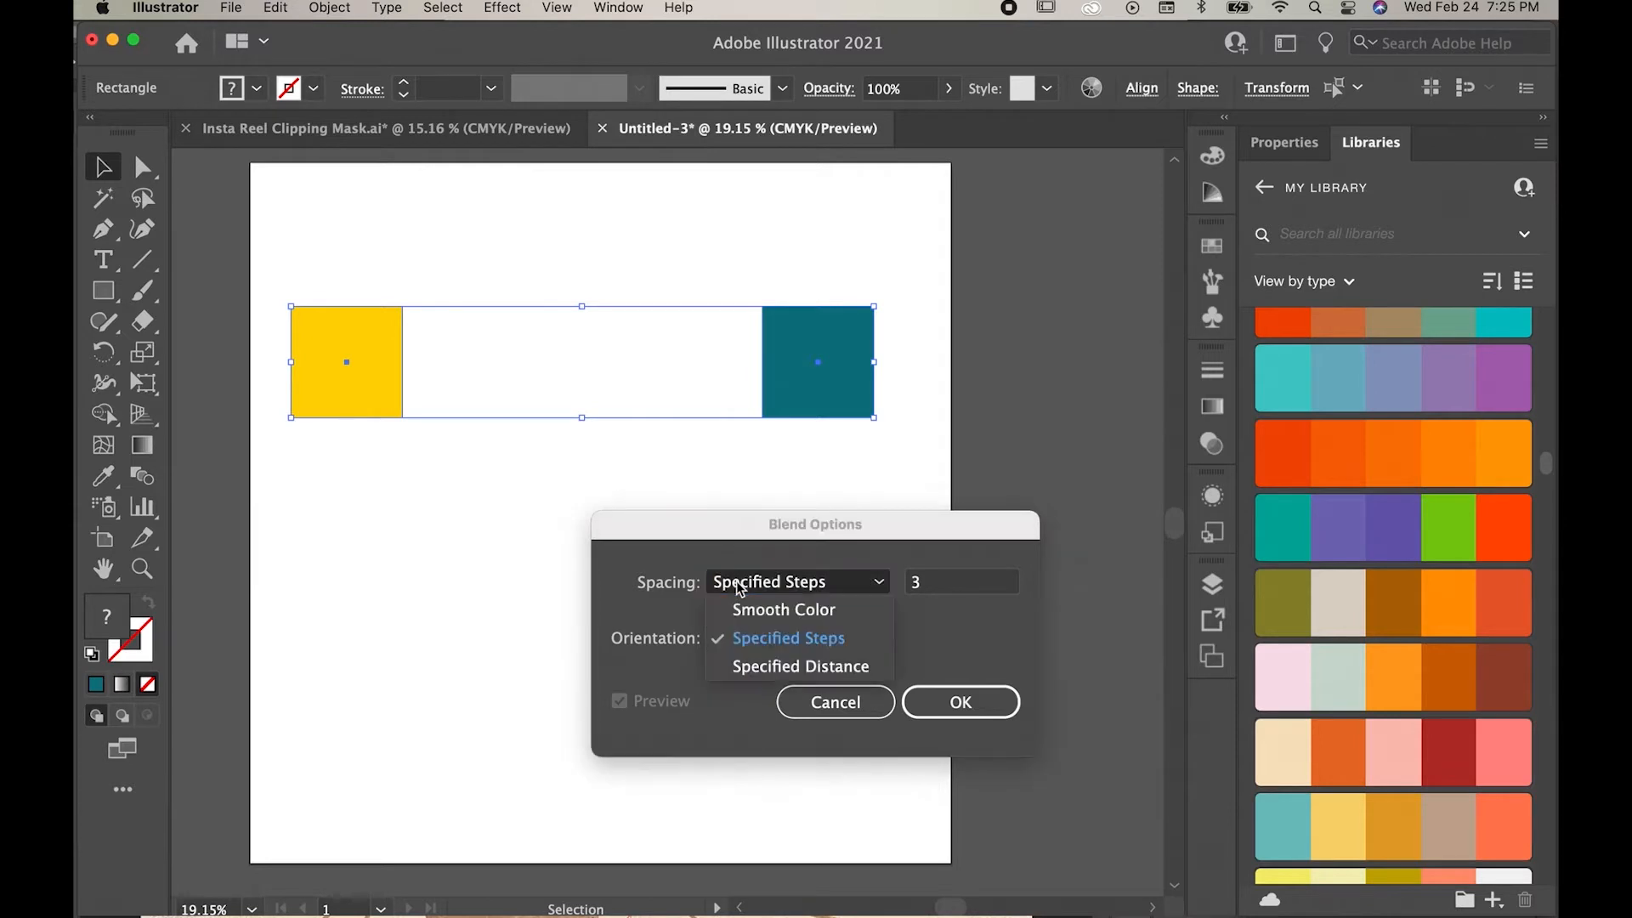
click(746, 586)
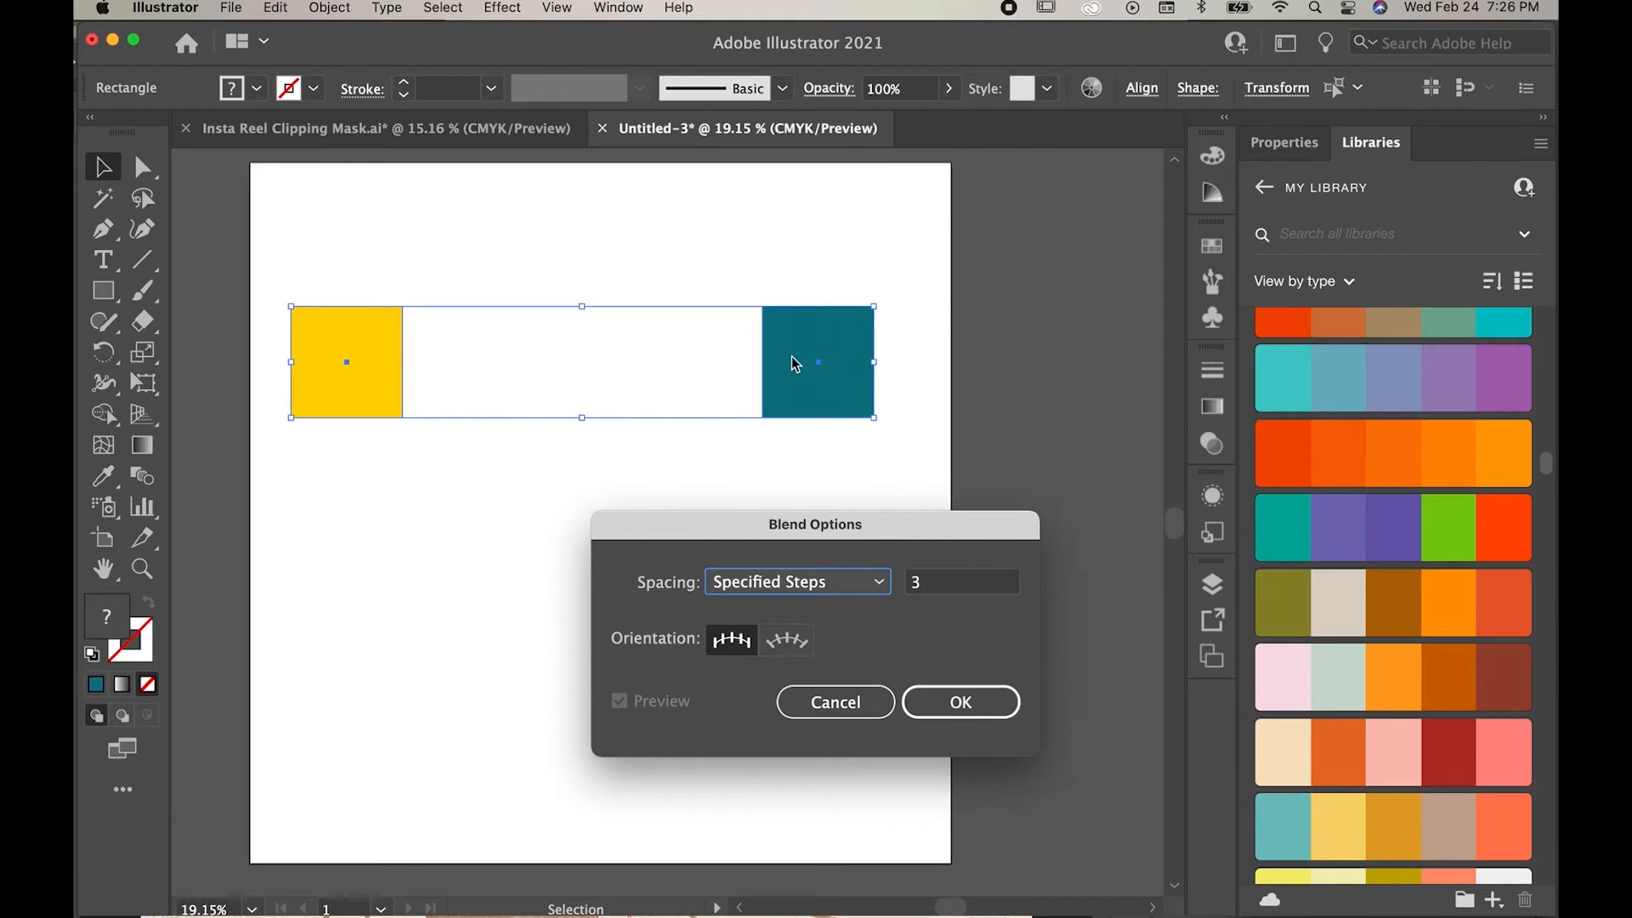
click(957, 702)
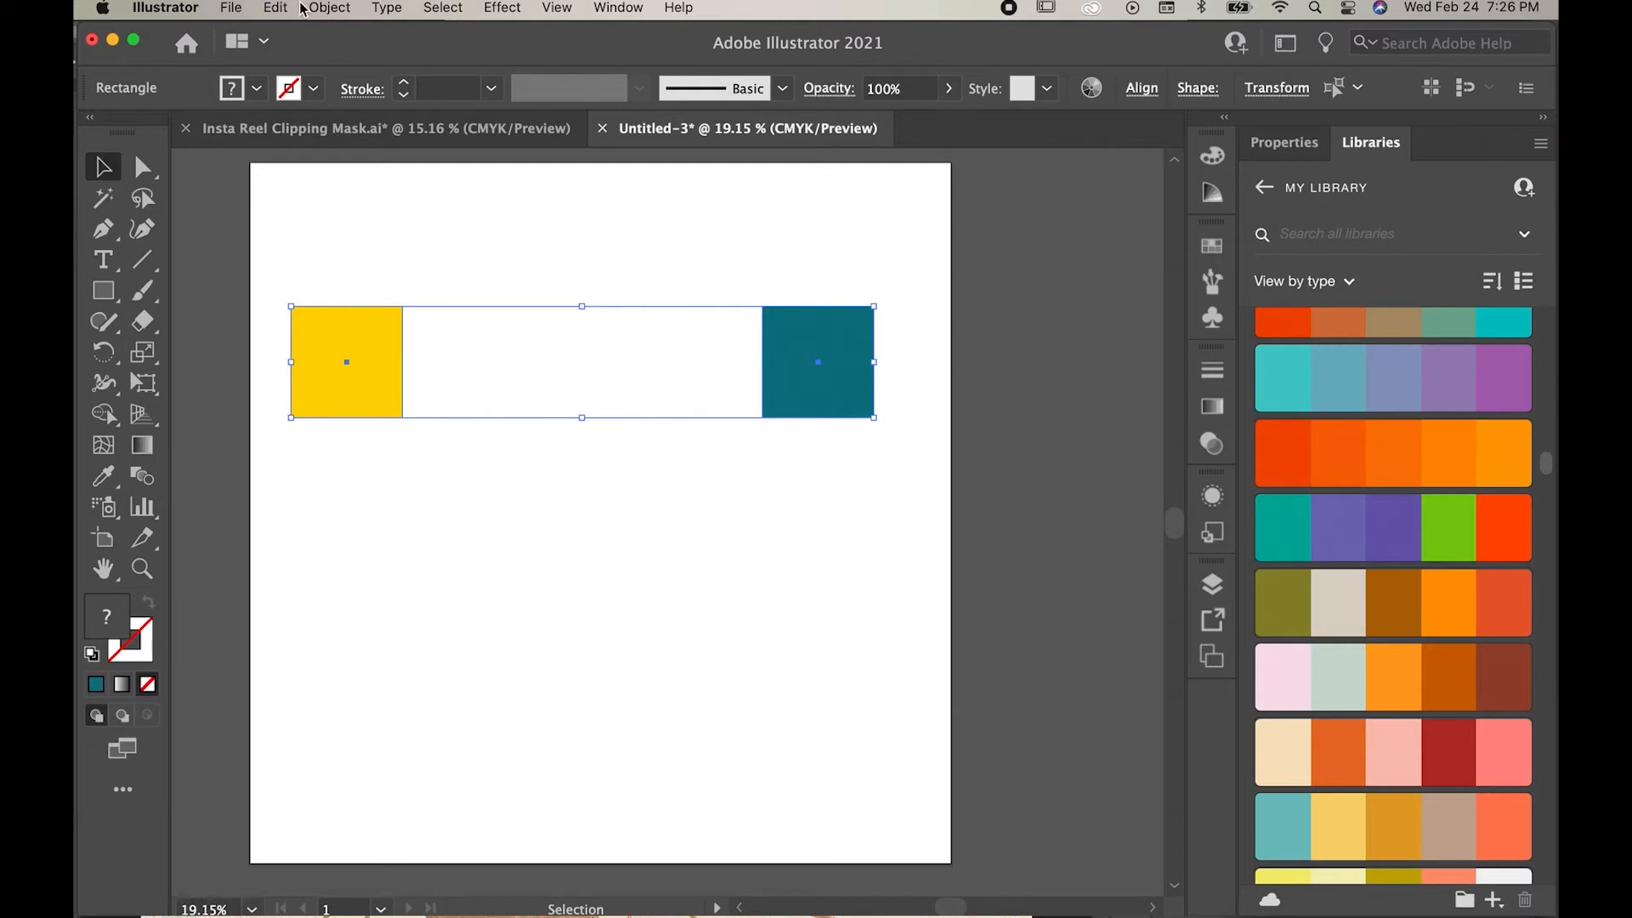
Step: Make a blend between the yellow and teal squares and check how it is listed in the layers
click(329, 7)
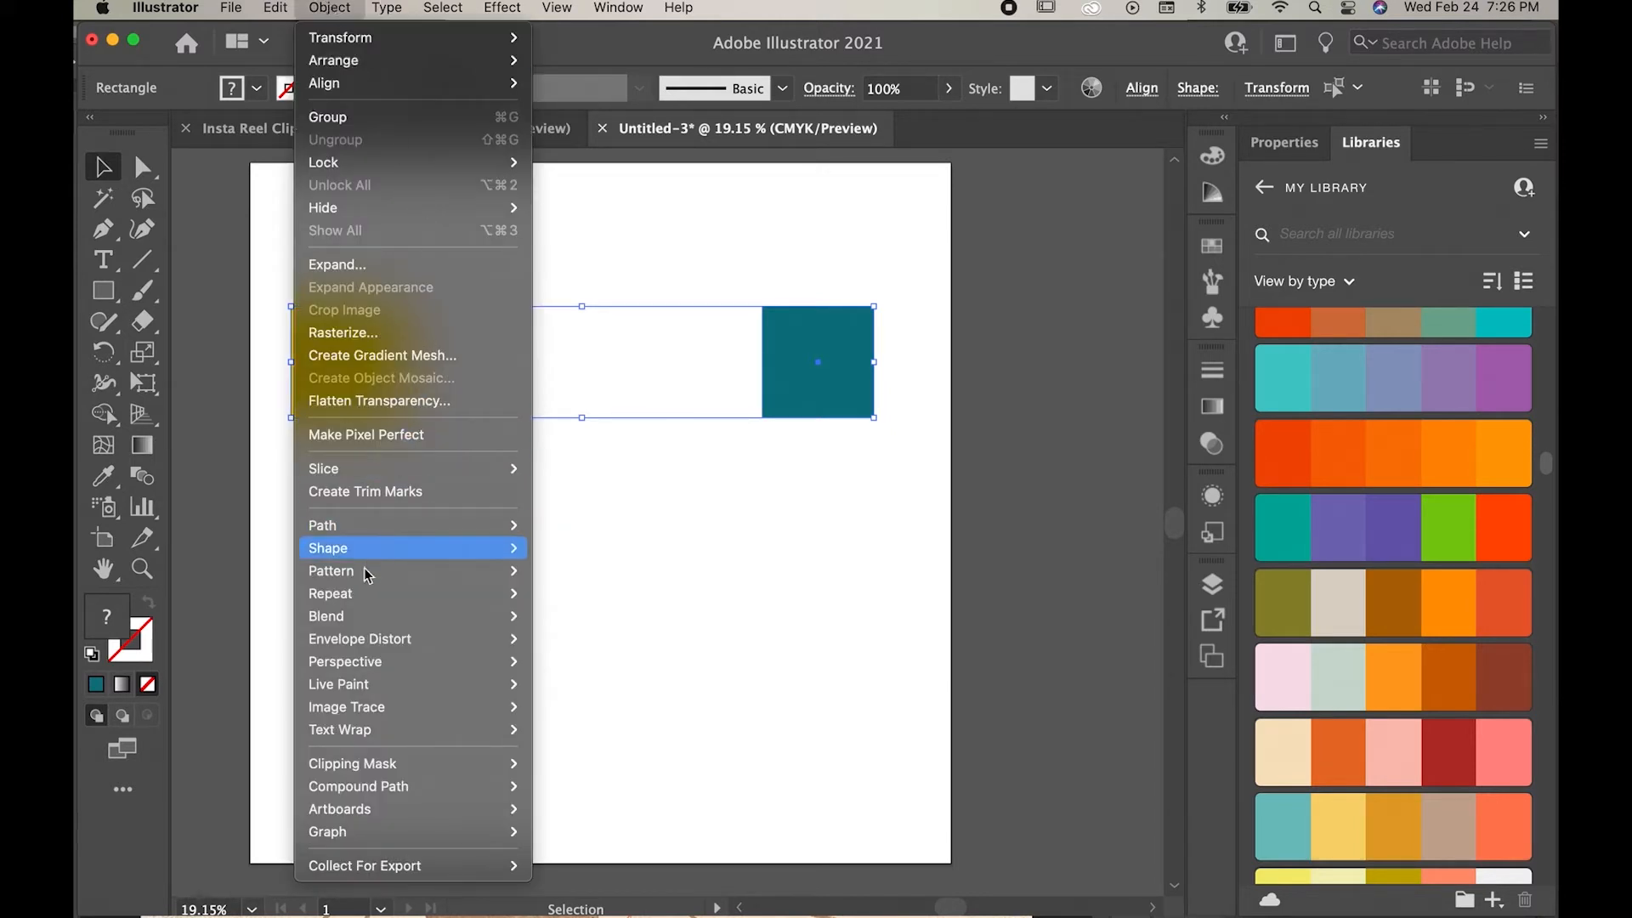
mouse_move(364, 616)
click(582, 615)
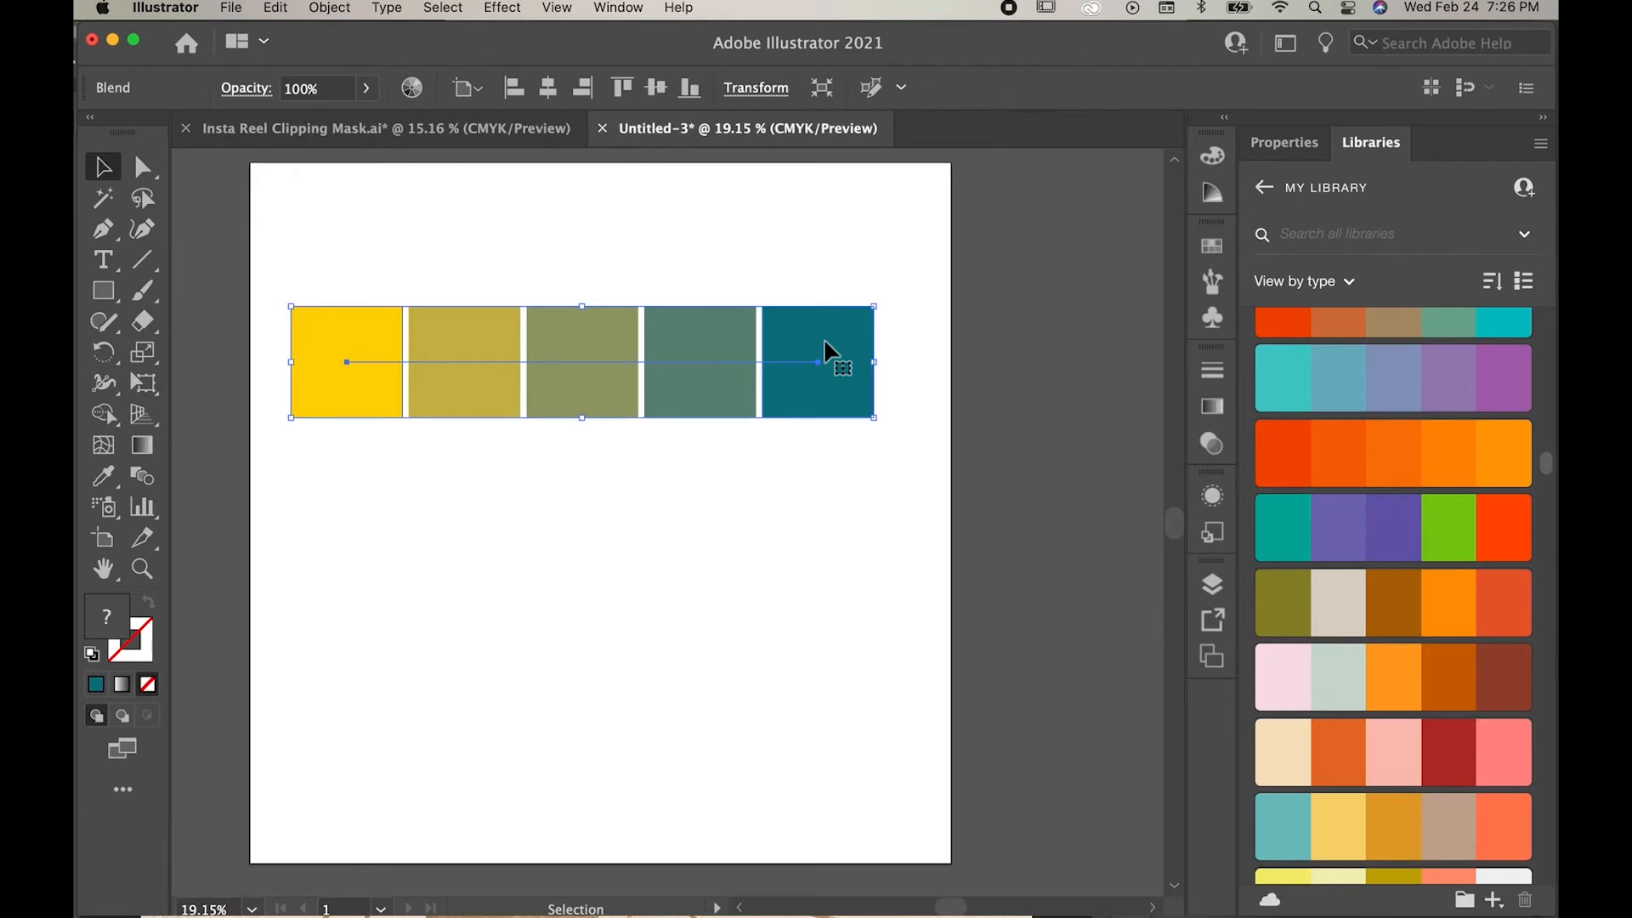
click(1212, 586)
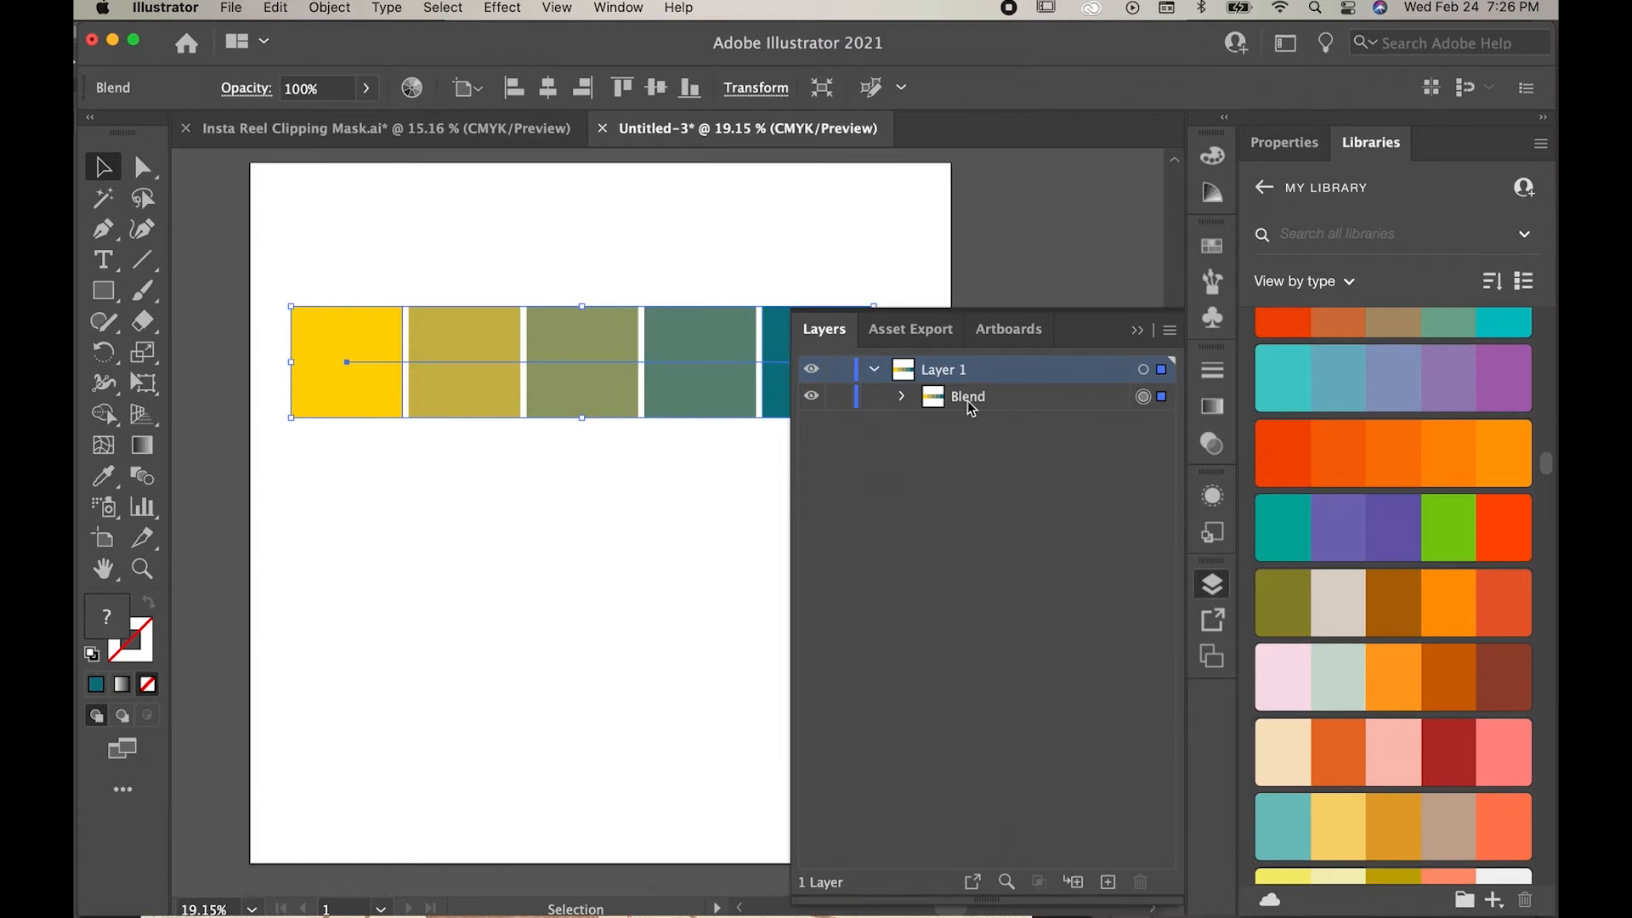
click(1138, 330)
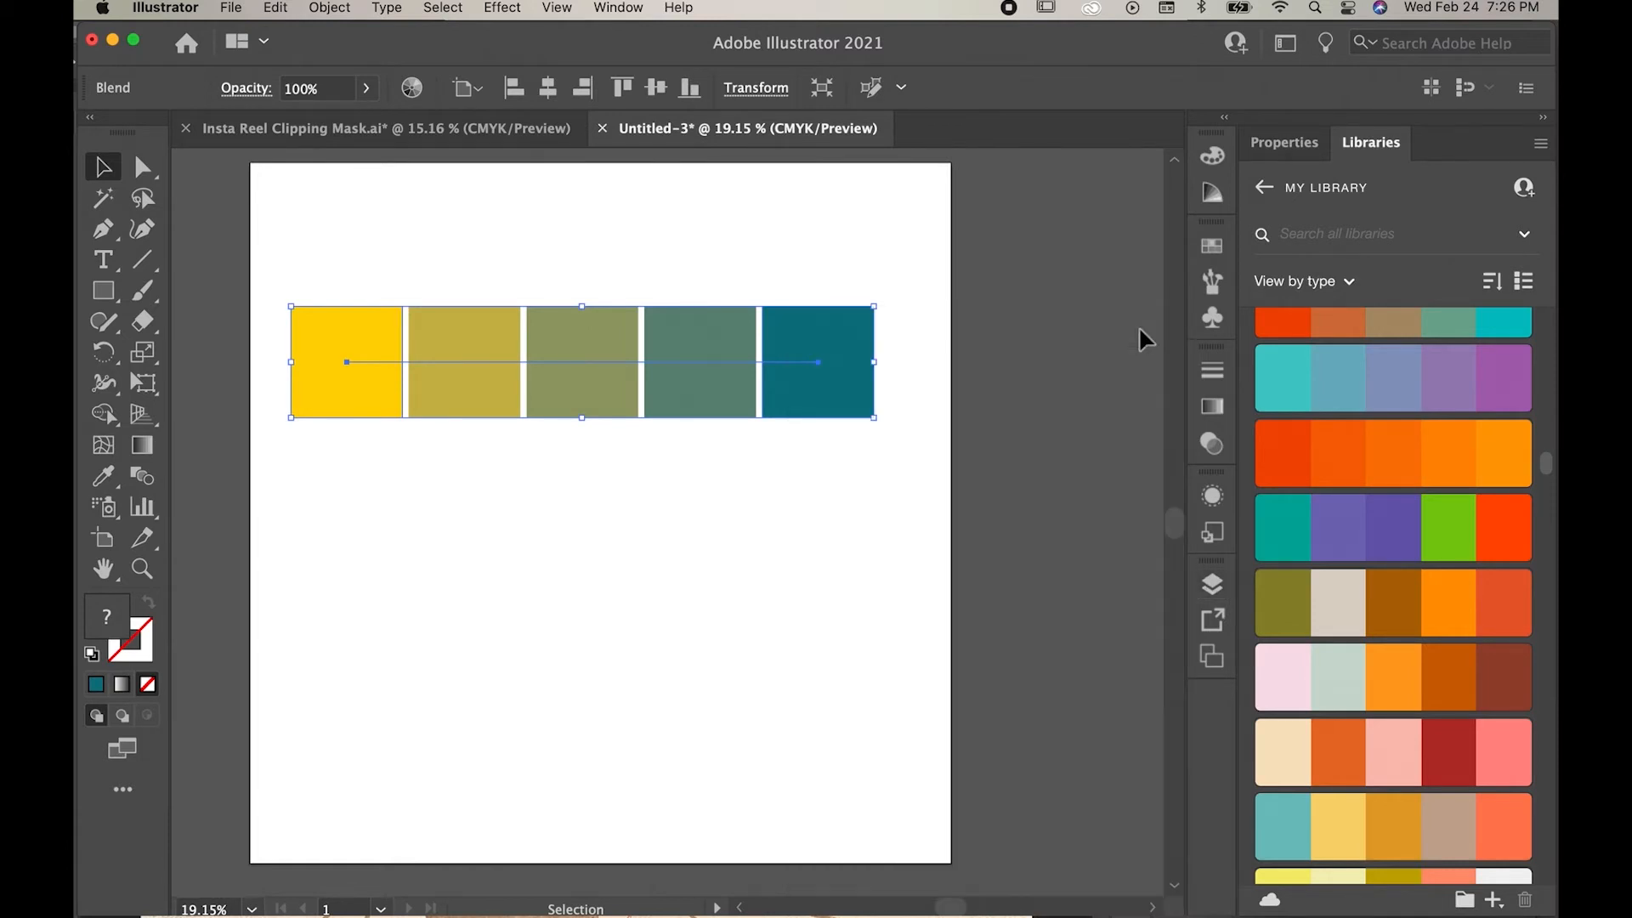
Step: Expand the blend's object and fill into separate squares and inspect the resulting group in the layers
click(333, 8)
mouse_move(334, 8)
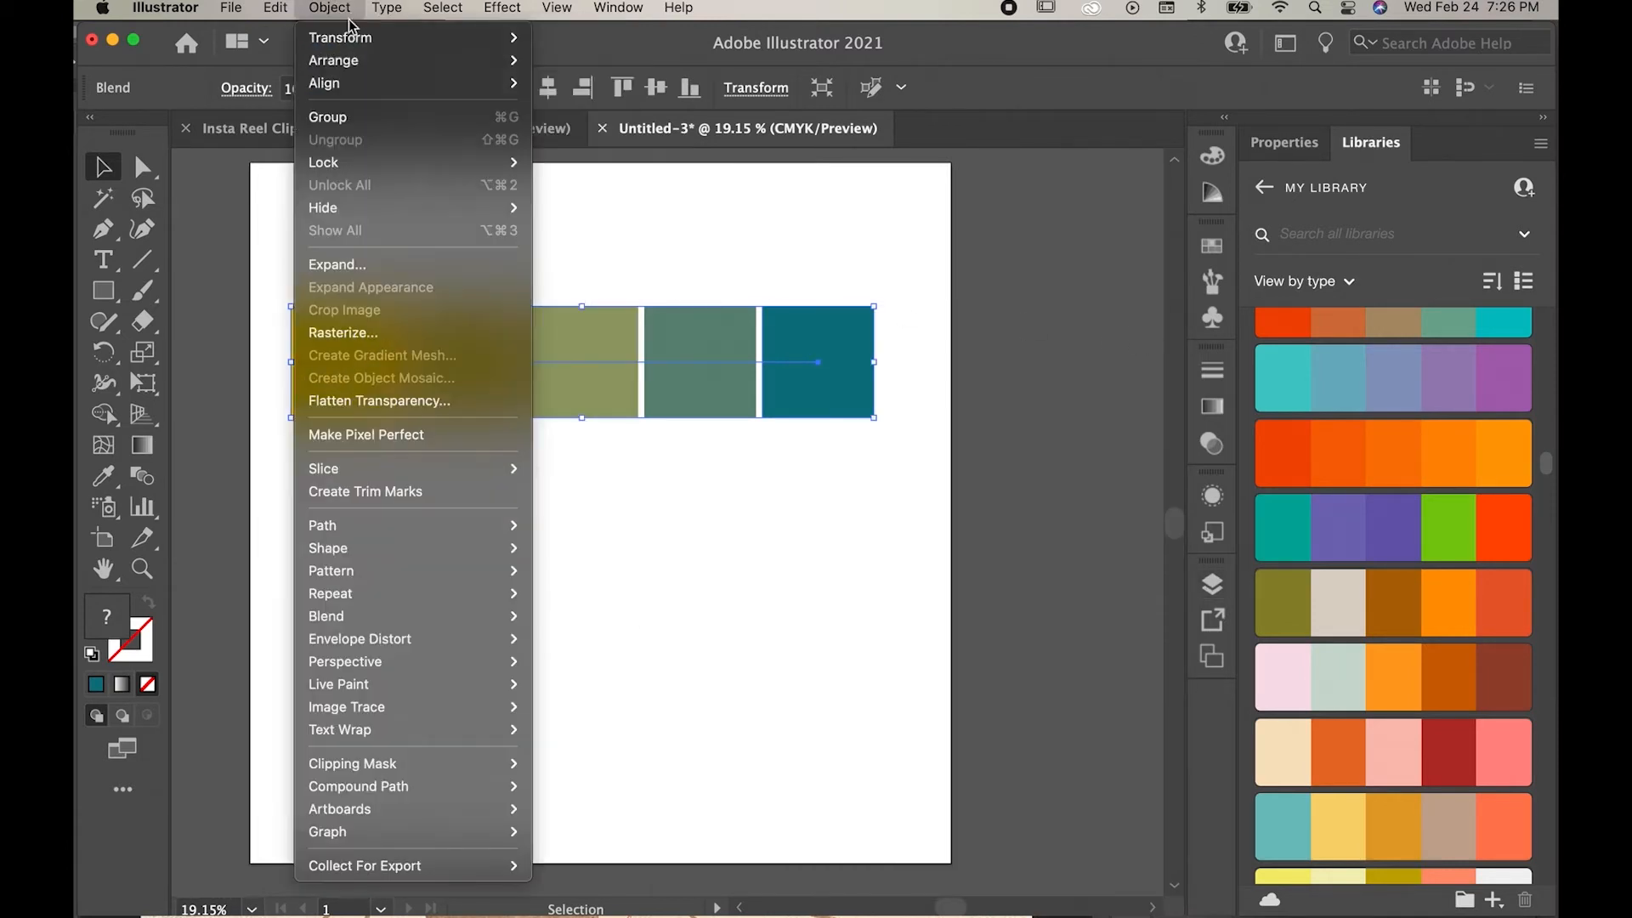
click(335, 262)
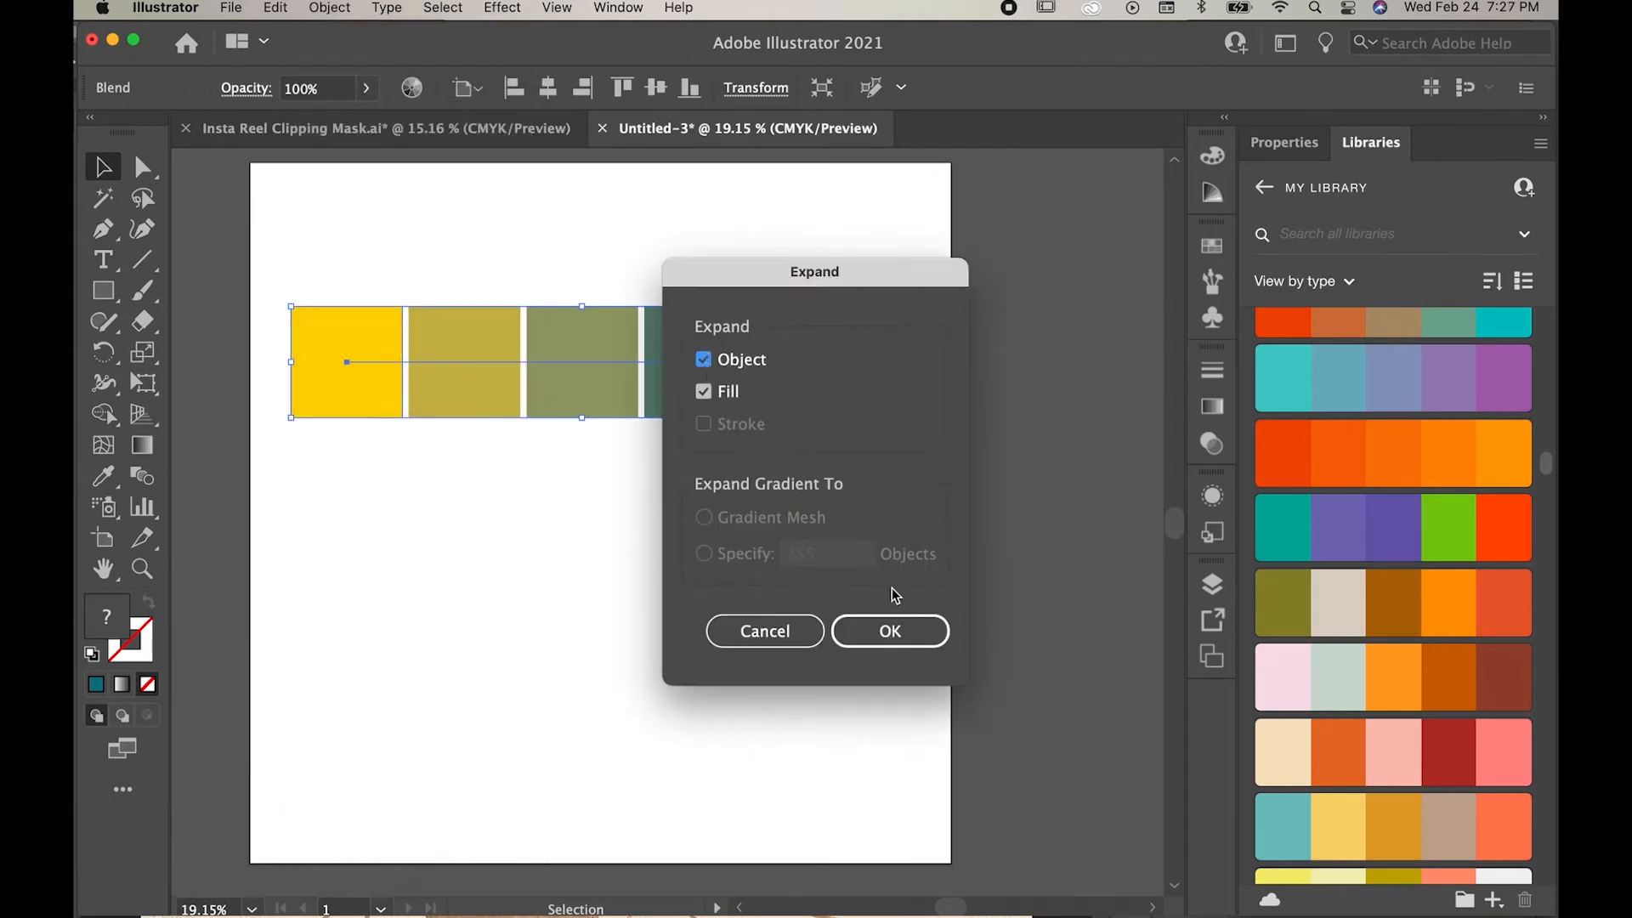
click(880, 630)
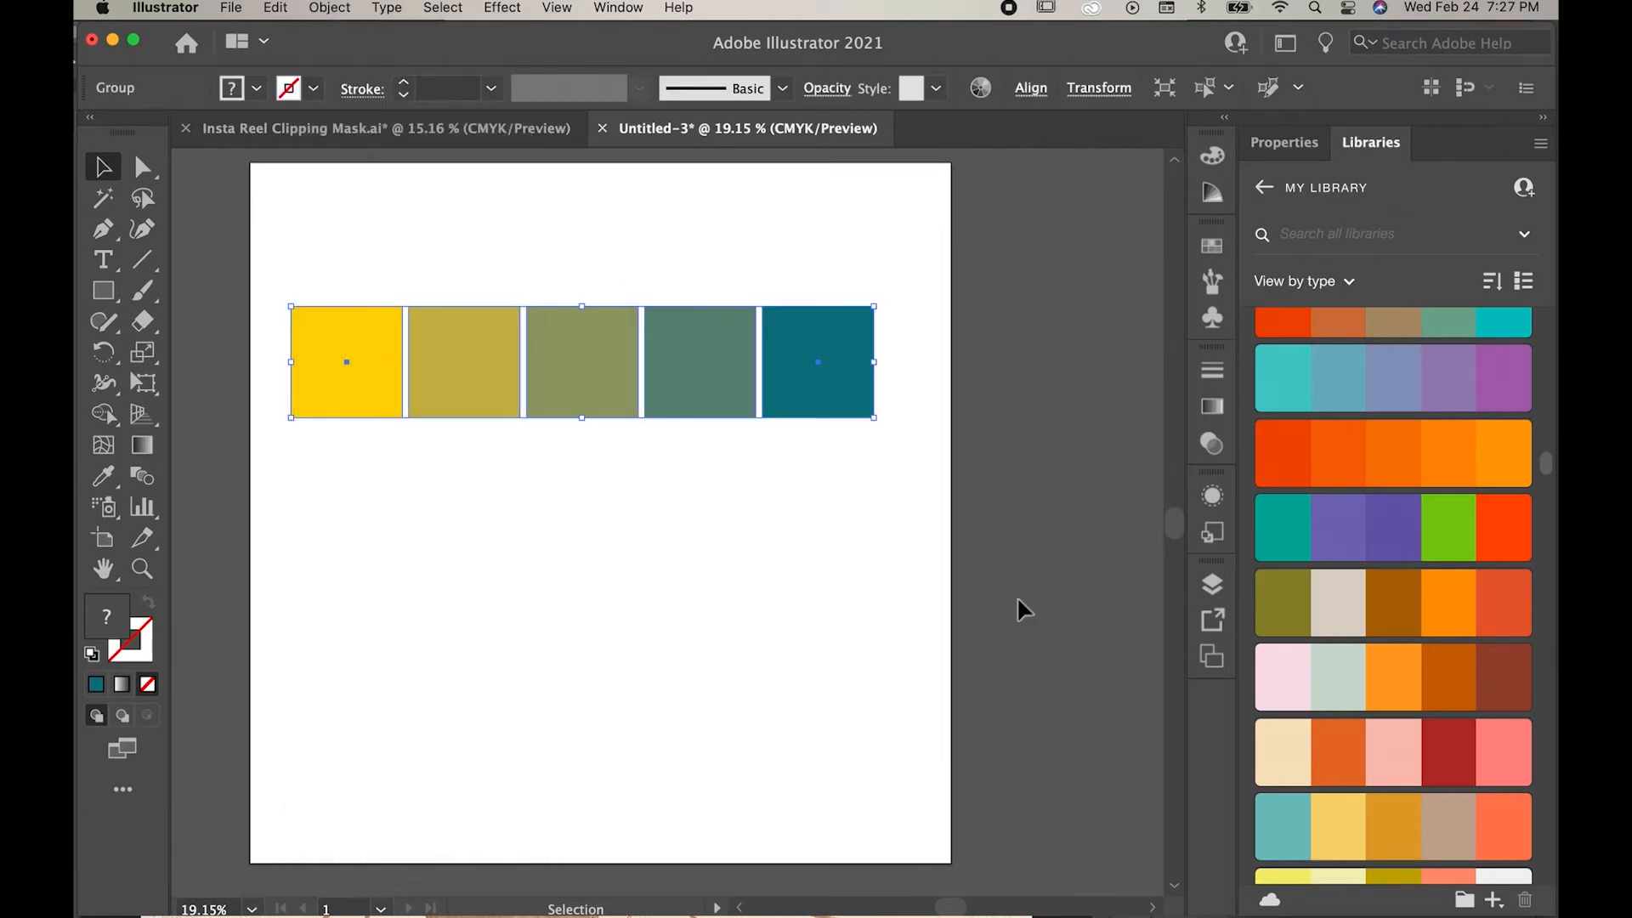
click(1218, 586)
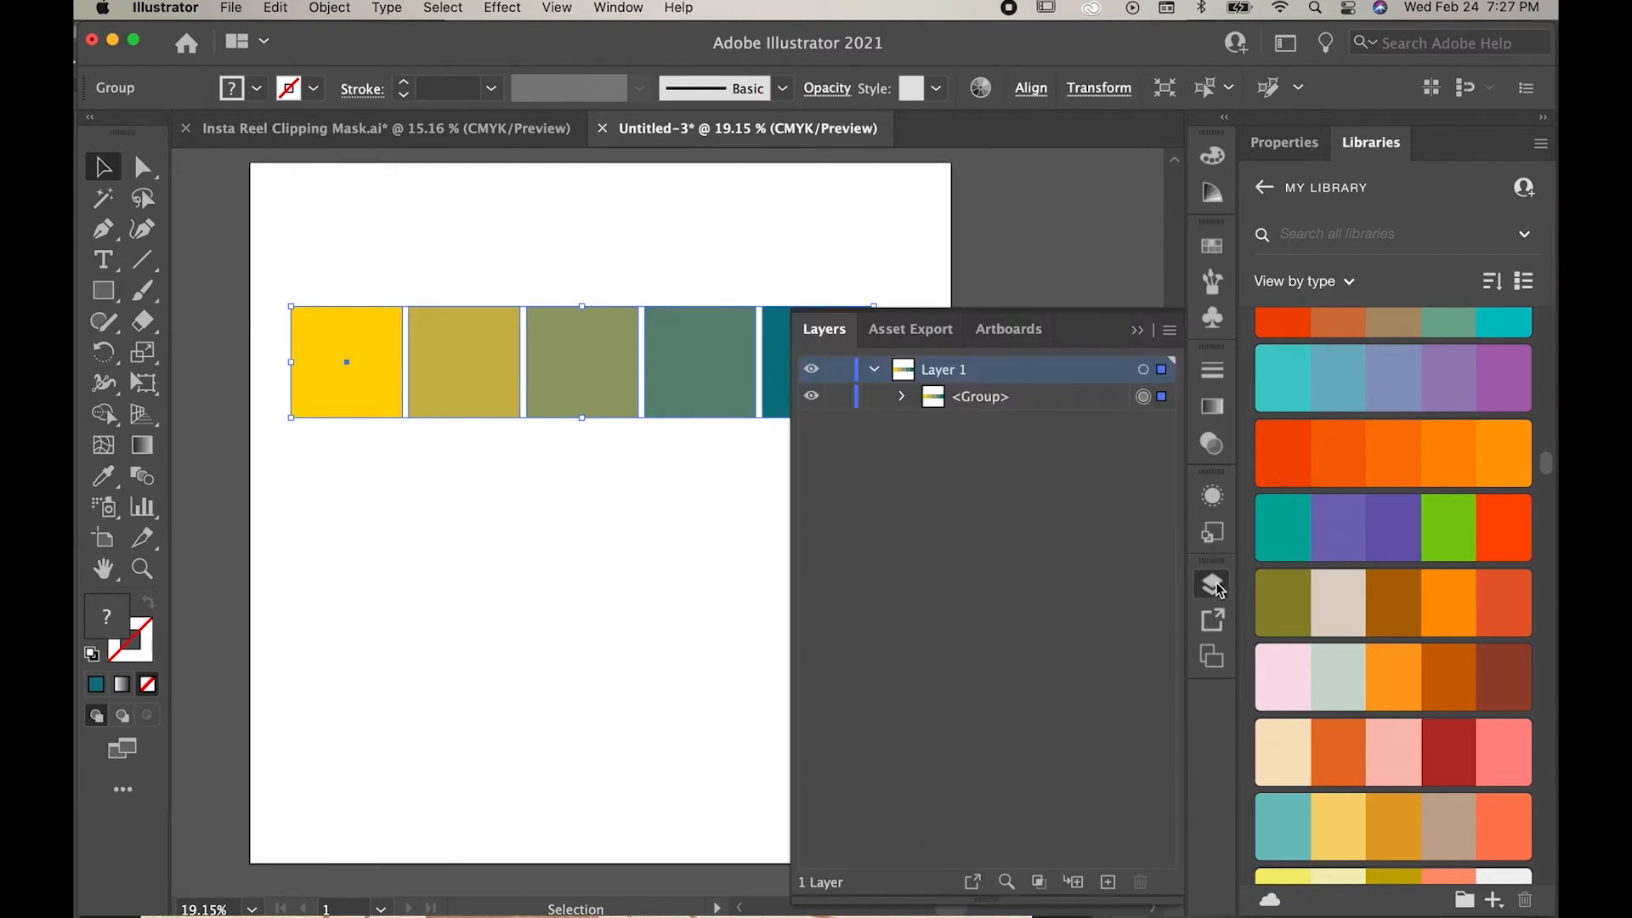
click(902, 396)
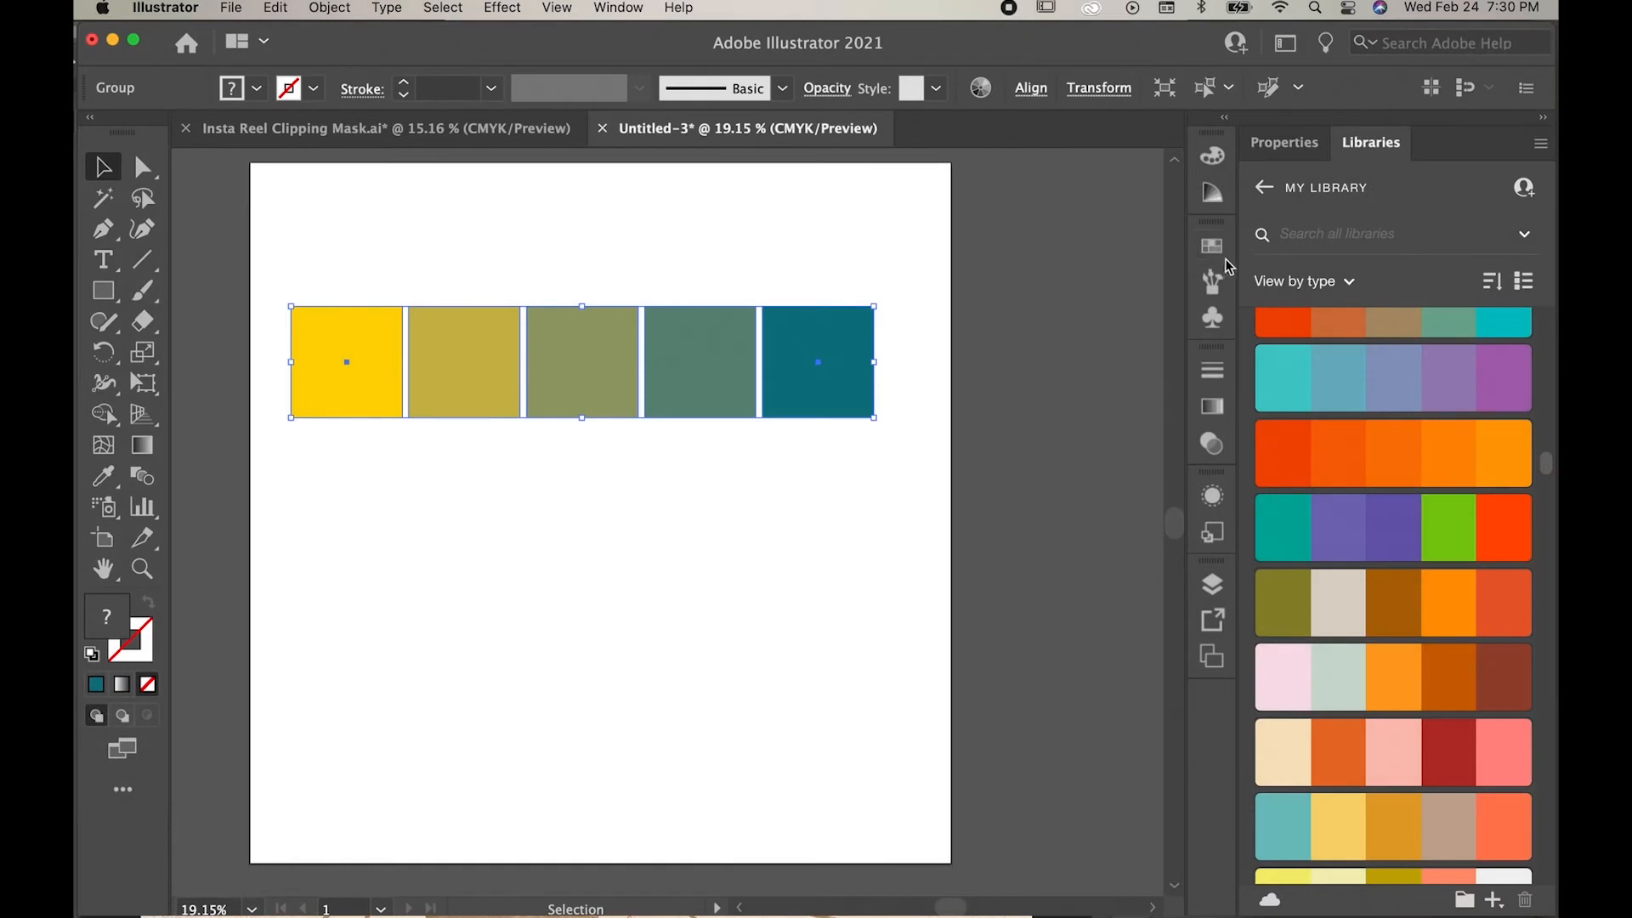
Step: Create a swatch color group named "Yellow to Teal" from the selected artwork, including swatches for tints
click(634, 7)
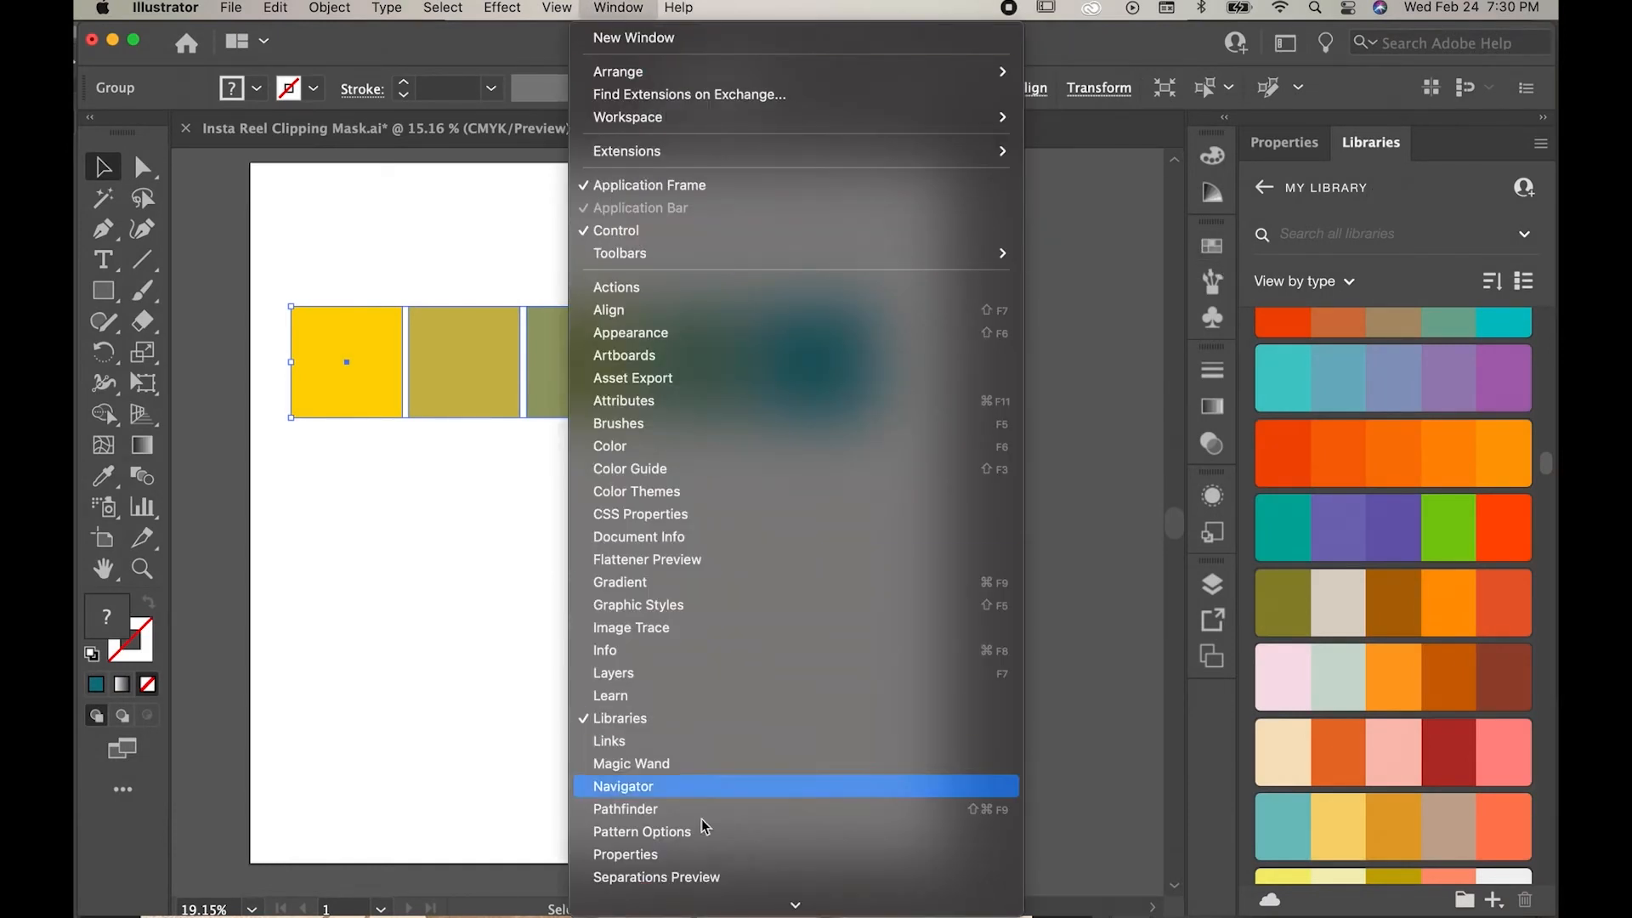
mouse_move(712, 906)
click(665, 650)
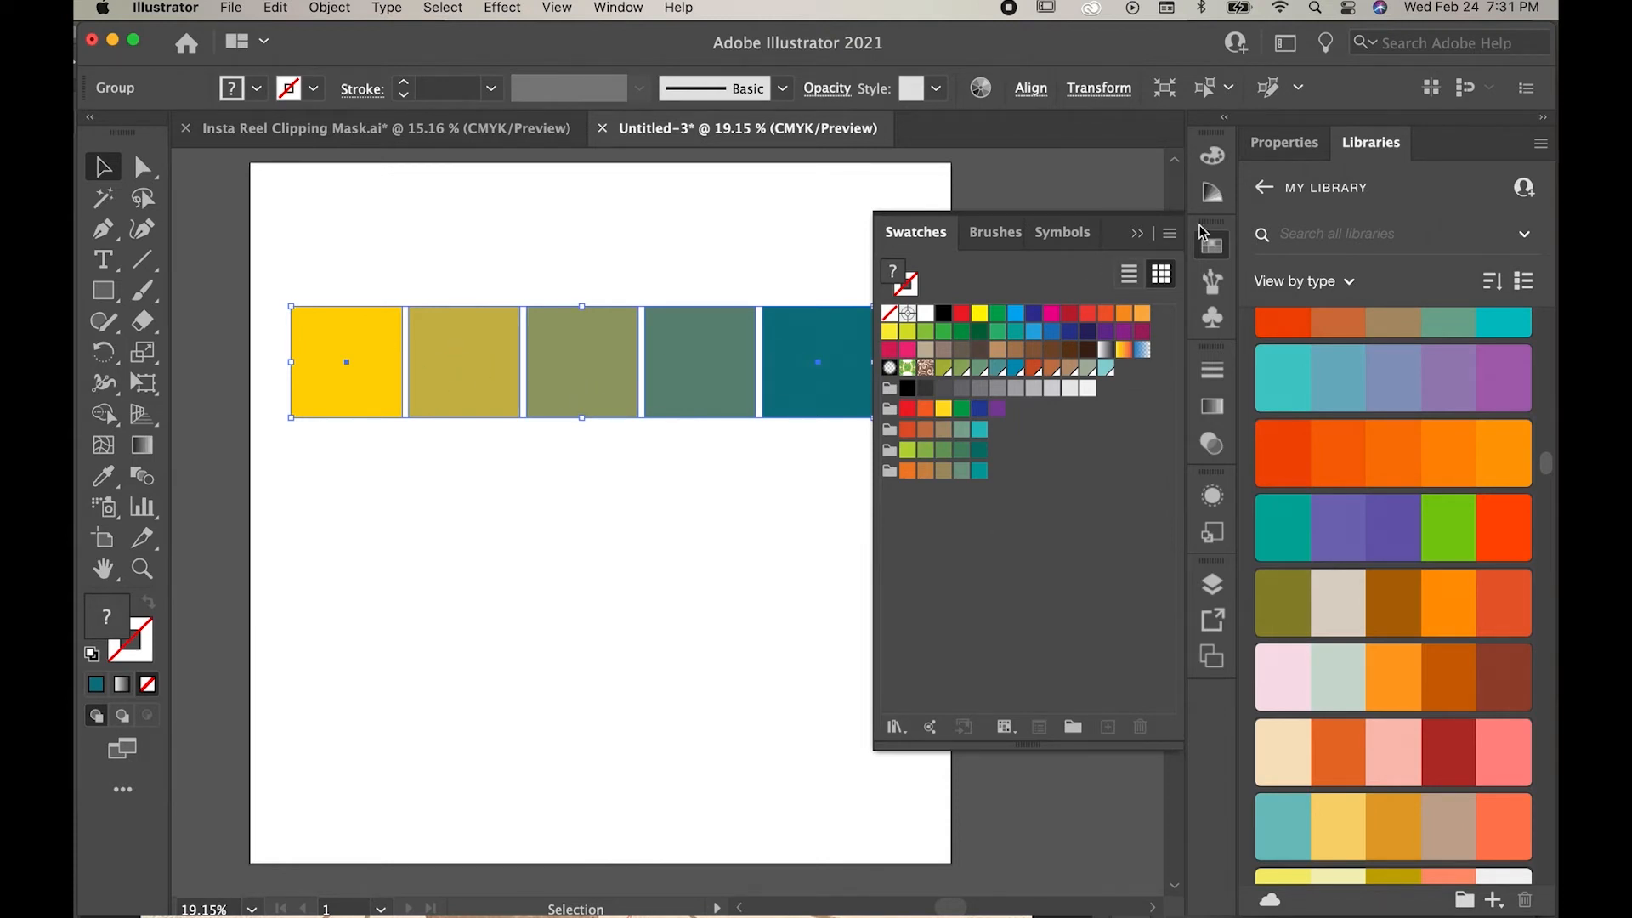
click(1174, 234)
click(1246, 259)
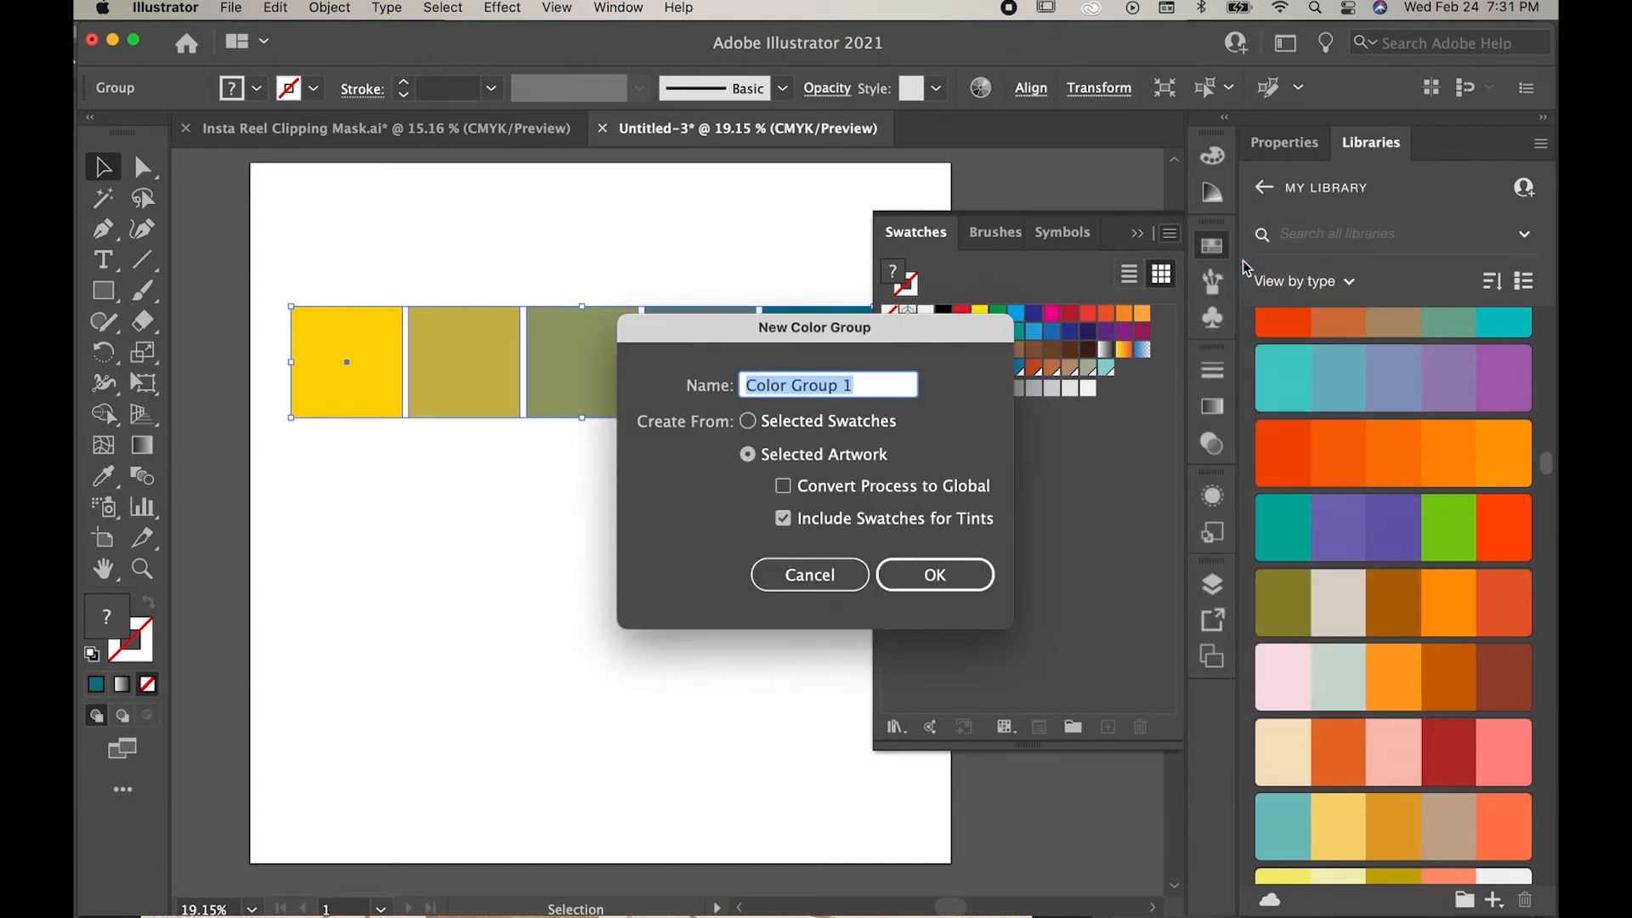
text(Yellow to Tea)
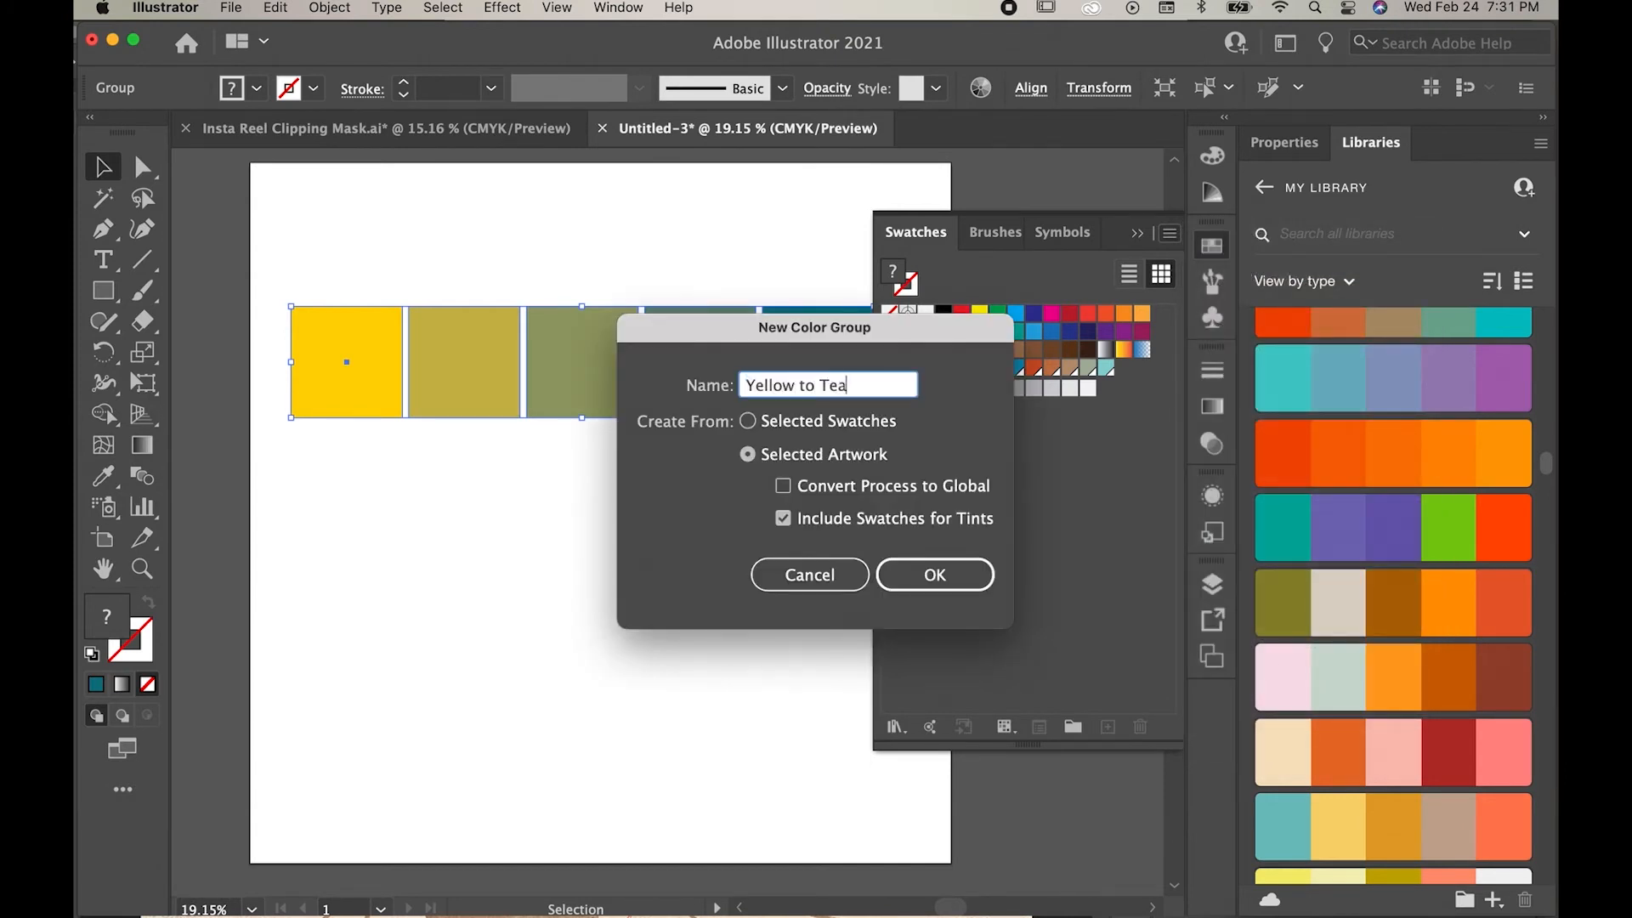
text(l)
click(934, 574)
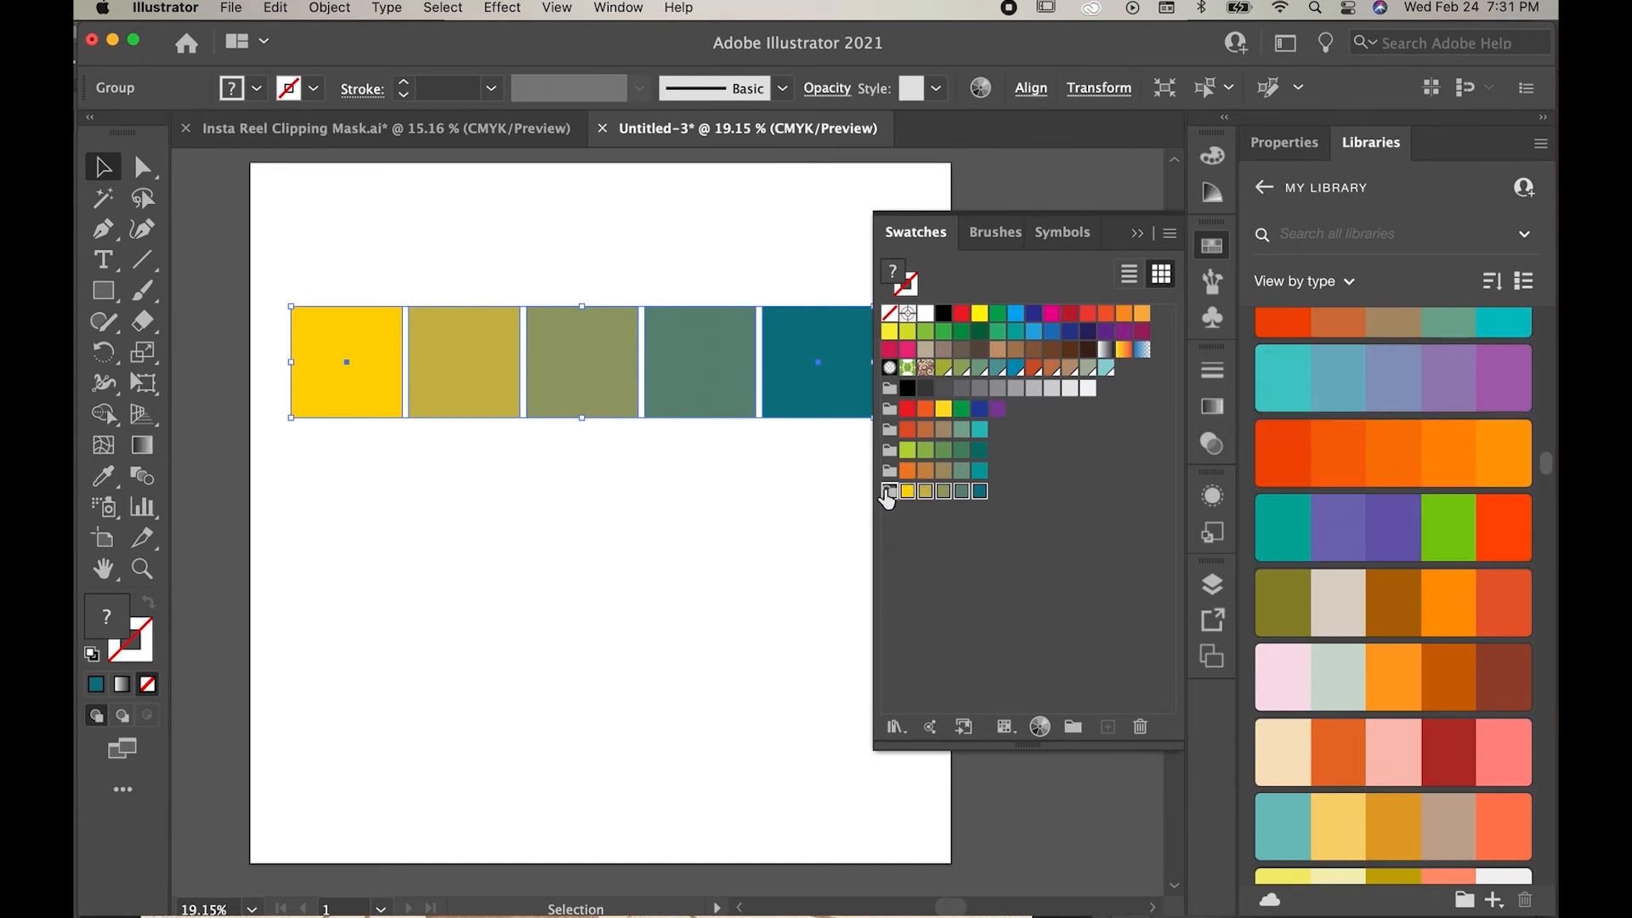
Step: Add the Yellow to Teal color group to the current library and check its teal color under the color themes
click(966, 730)
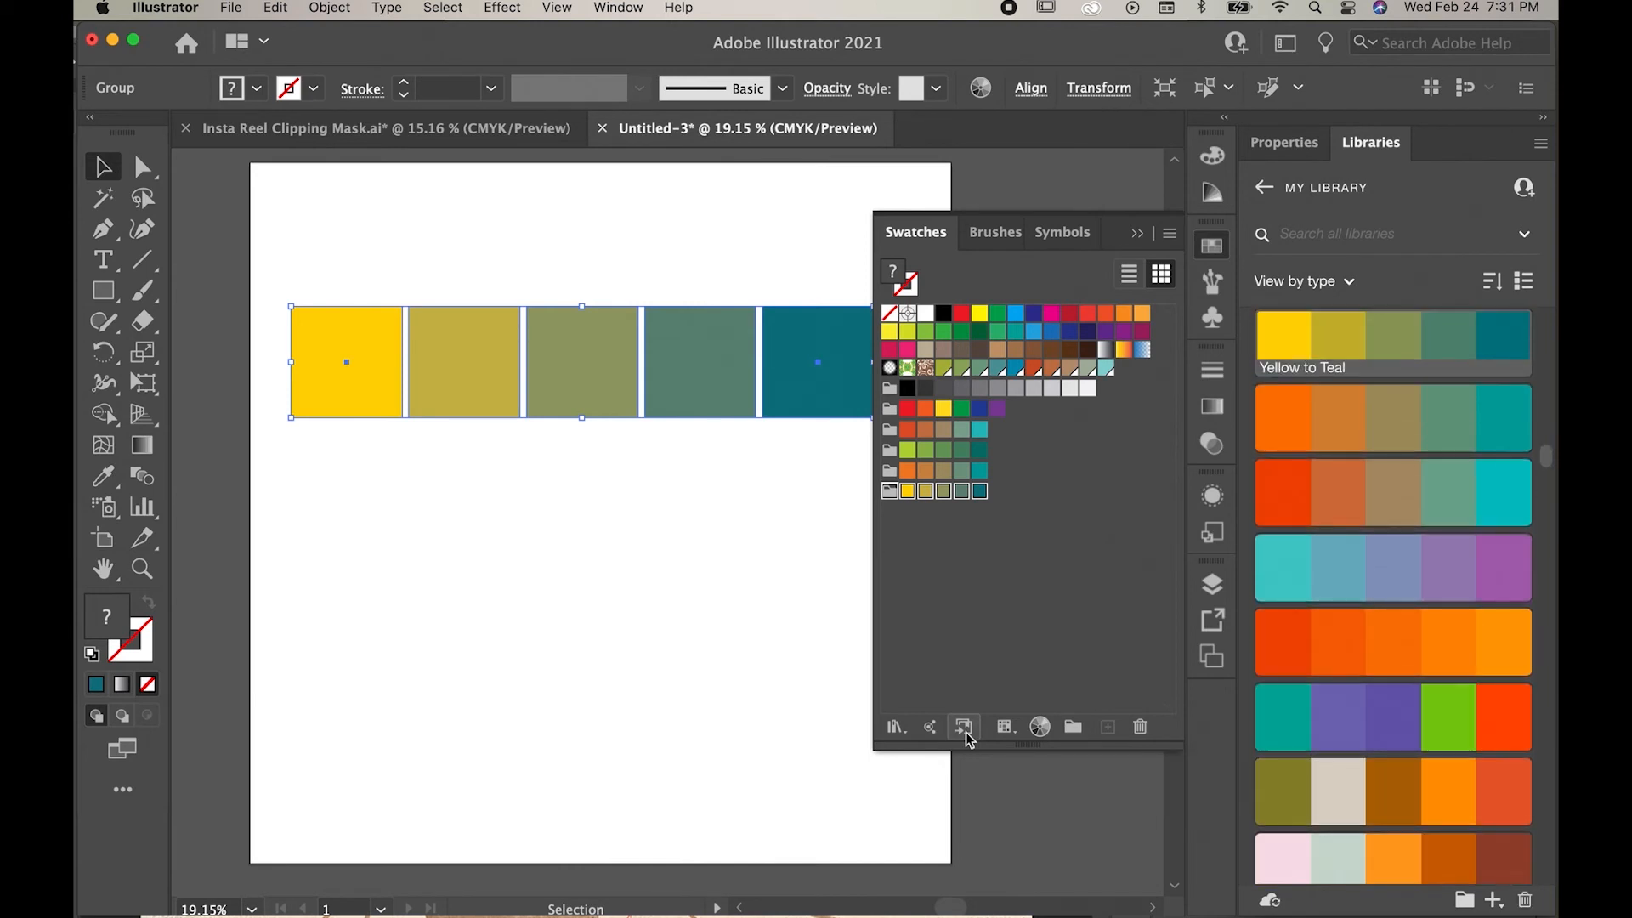
scroll(1392, 644, up, 3)
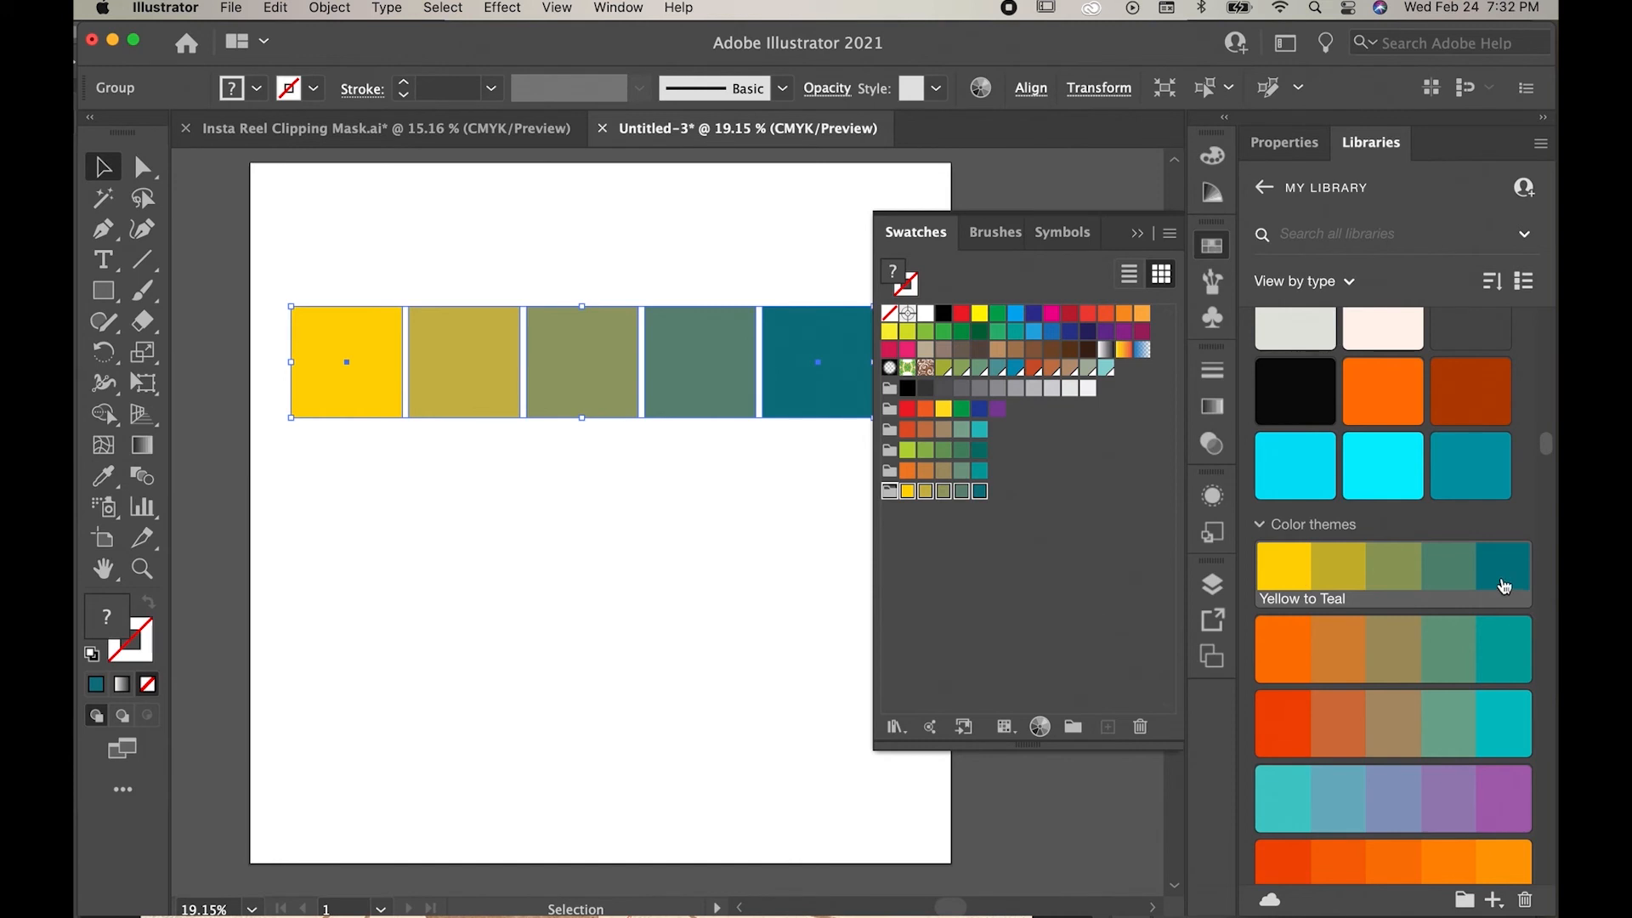
mouse_move(1505, 587)
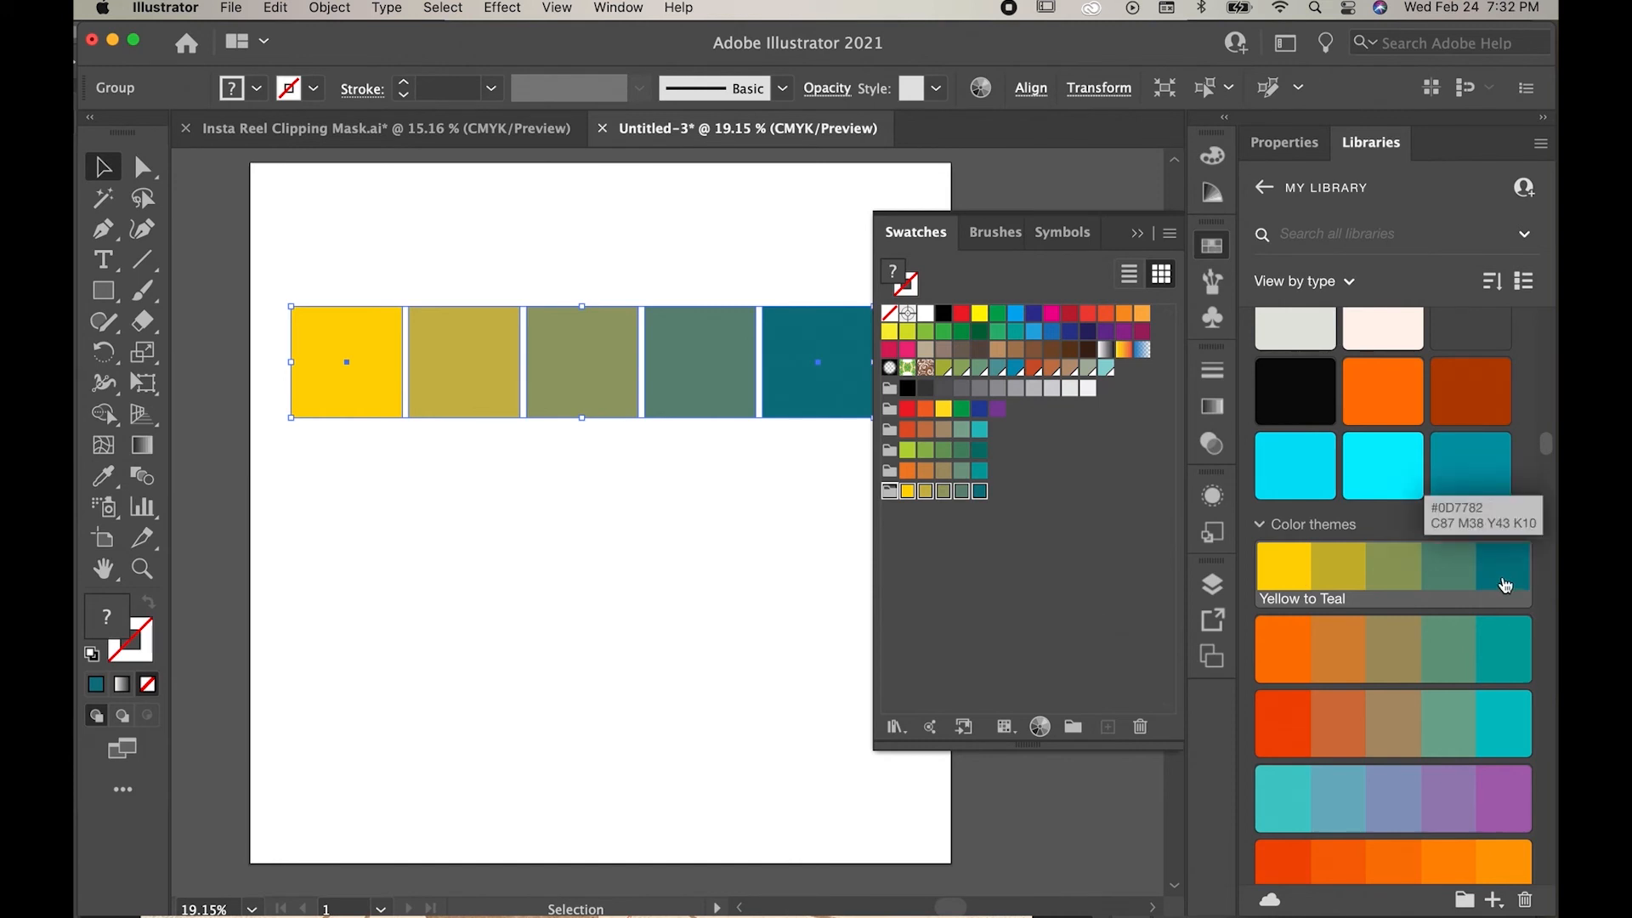
Step: Switch to Photoshop to find the Yellow to Teal theme in its library, return to Illustrator and collapse the swatches
drag(568, 39, 568, 911)
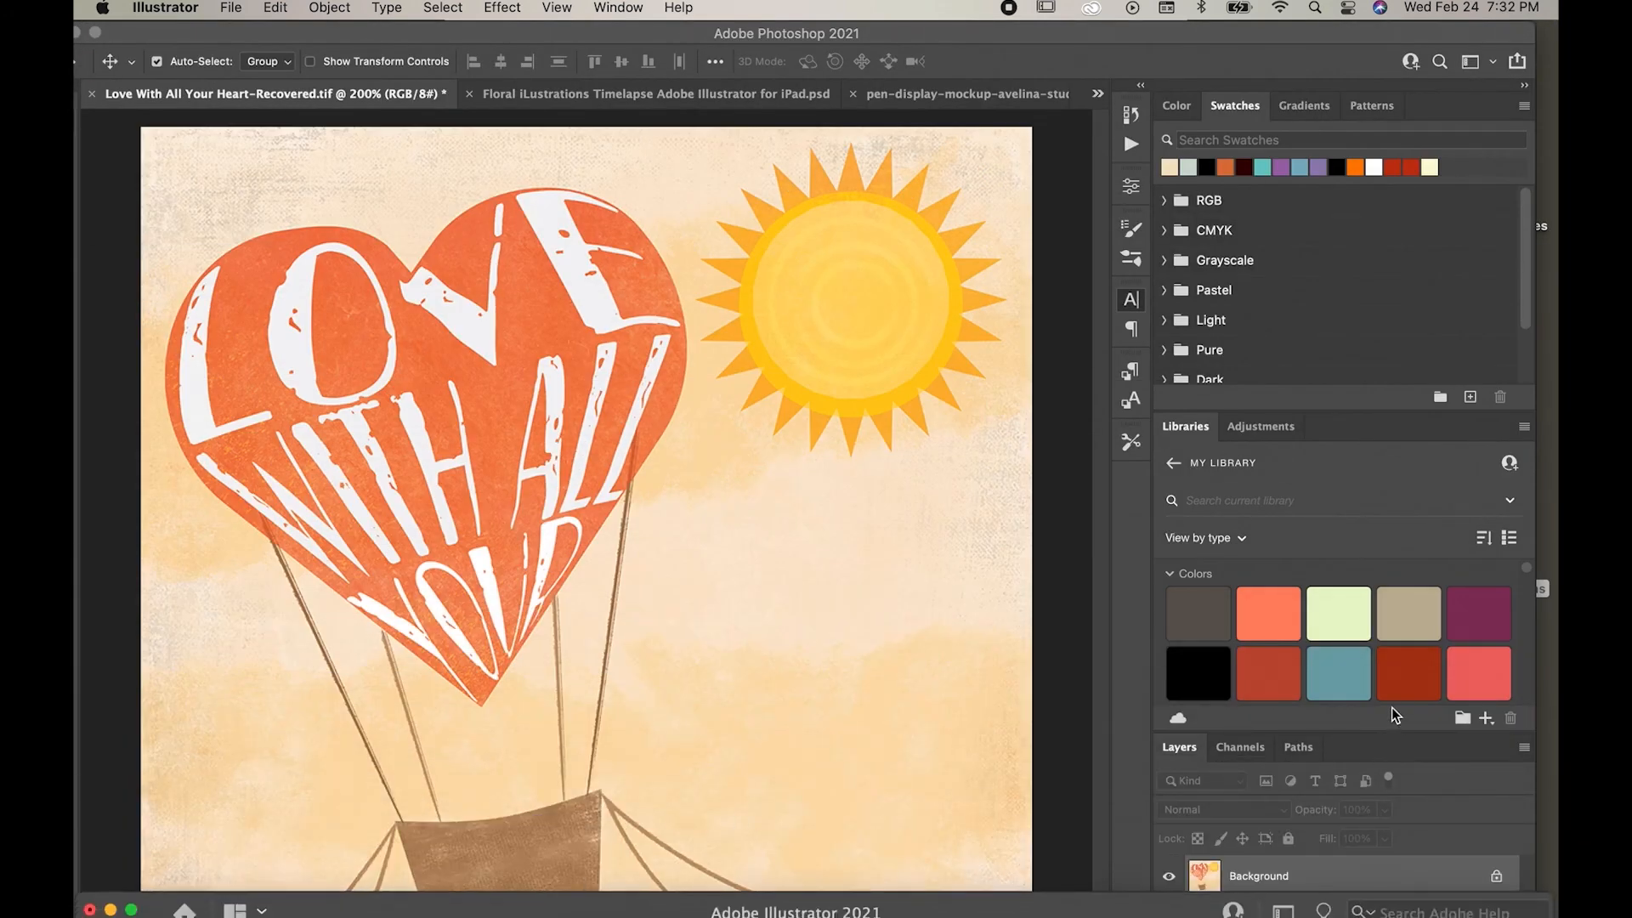
scroll(1380, 680, down, 10)
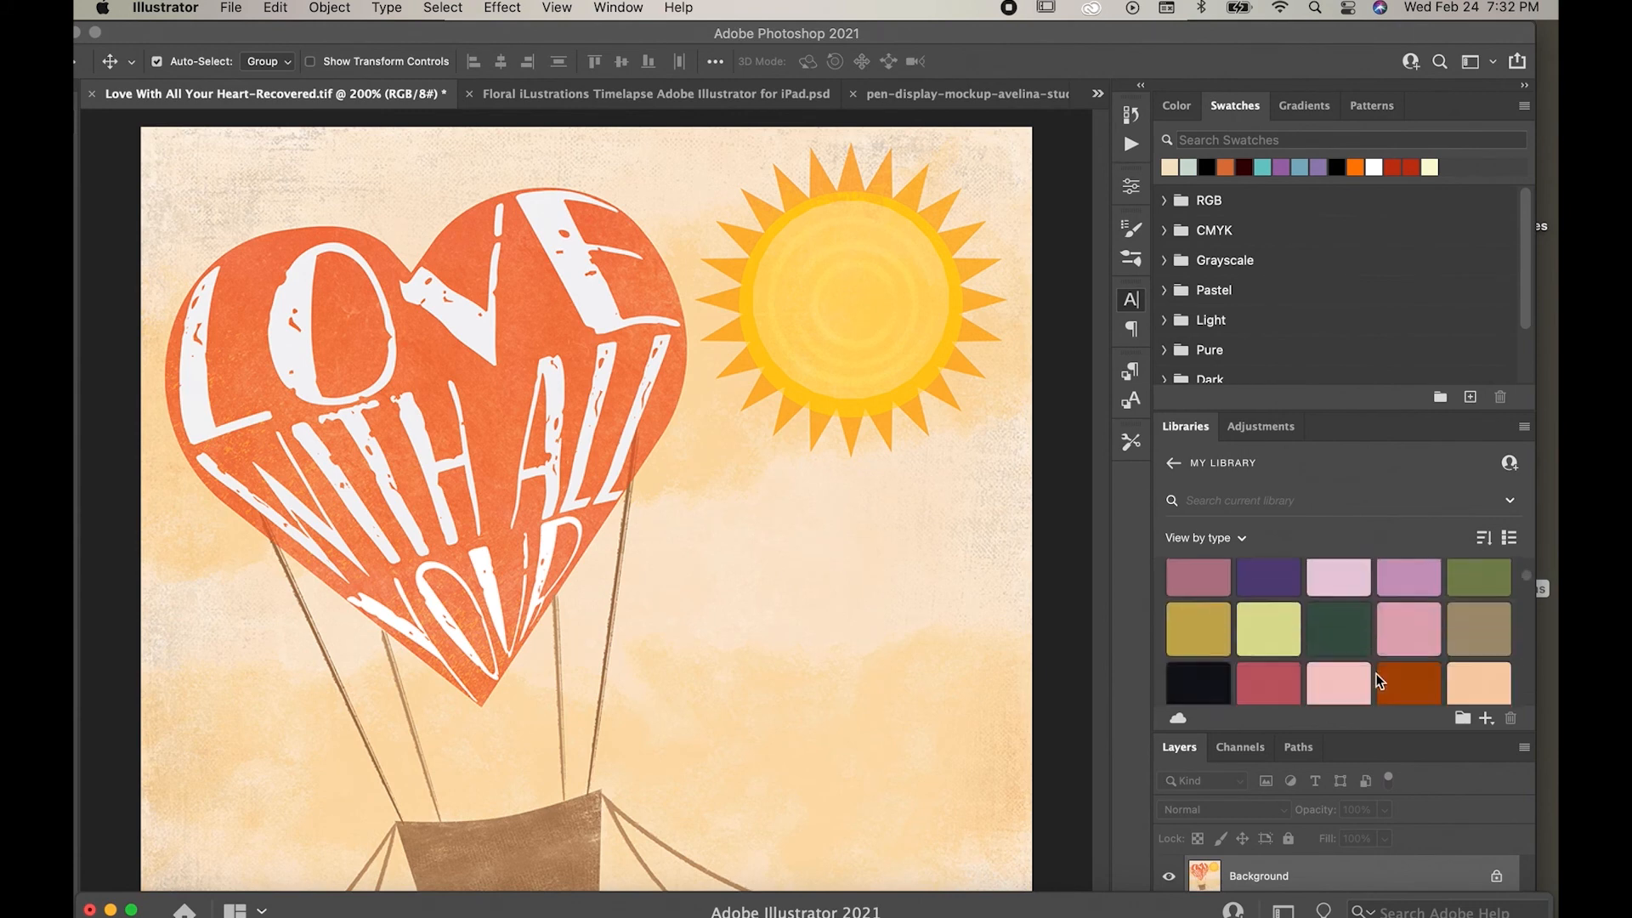
scroll(1380, 680, down, 5)
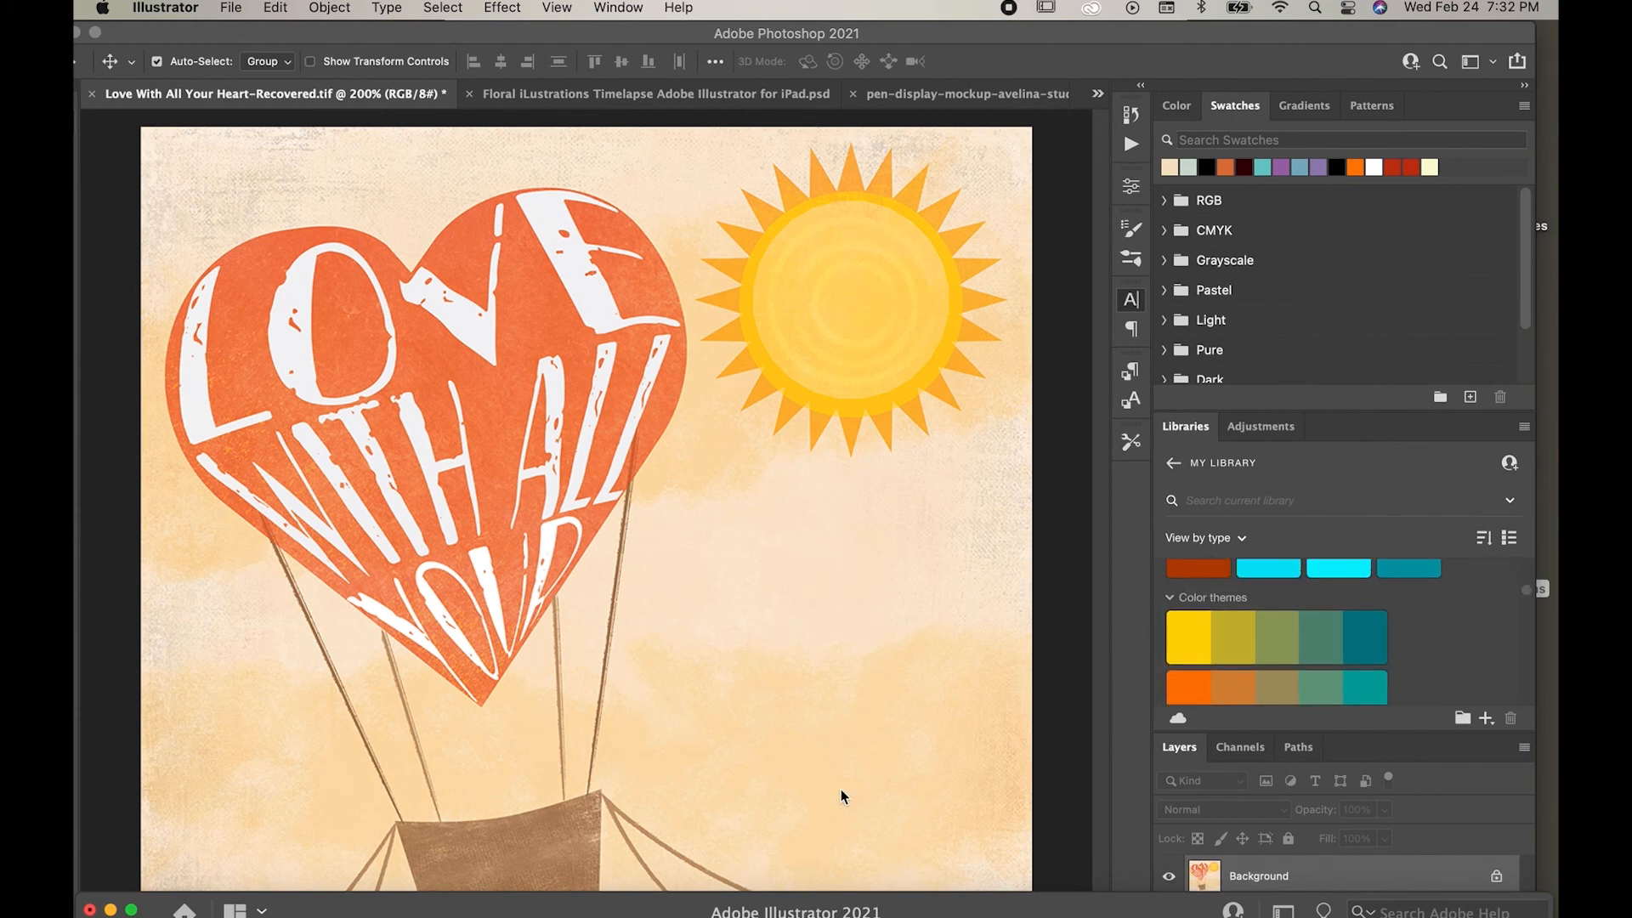
drag(661, 908, 659, 8)
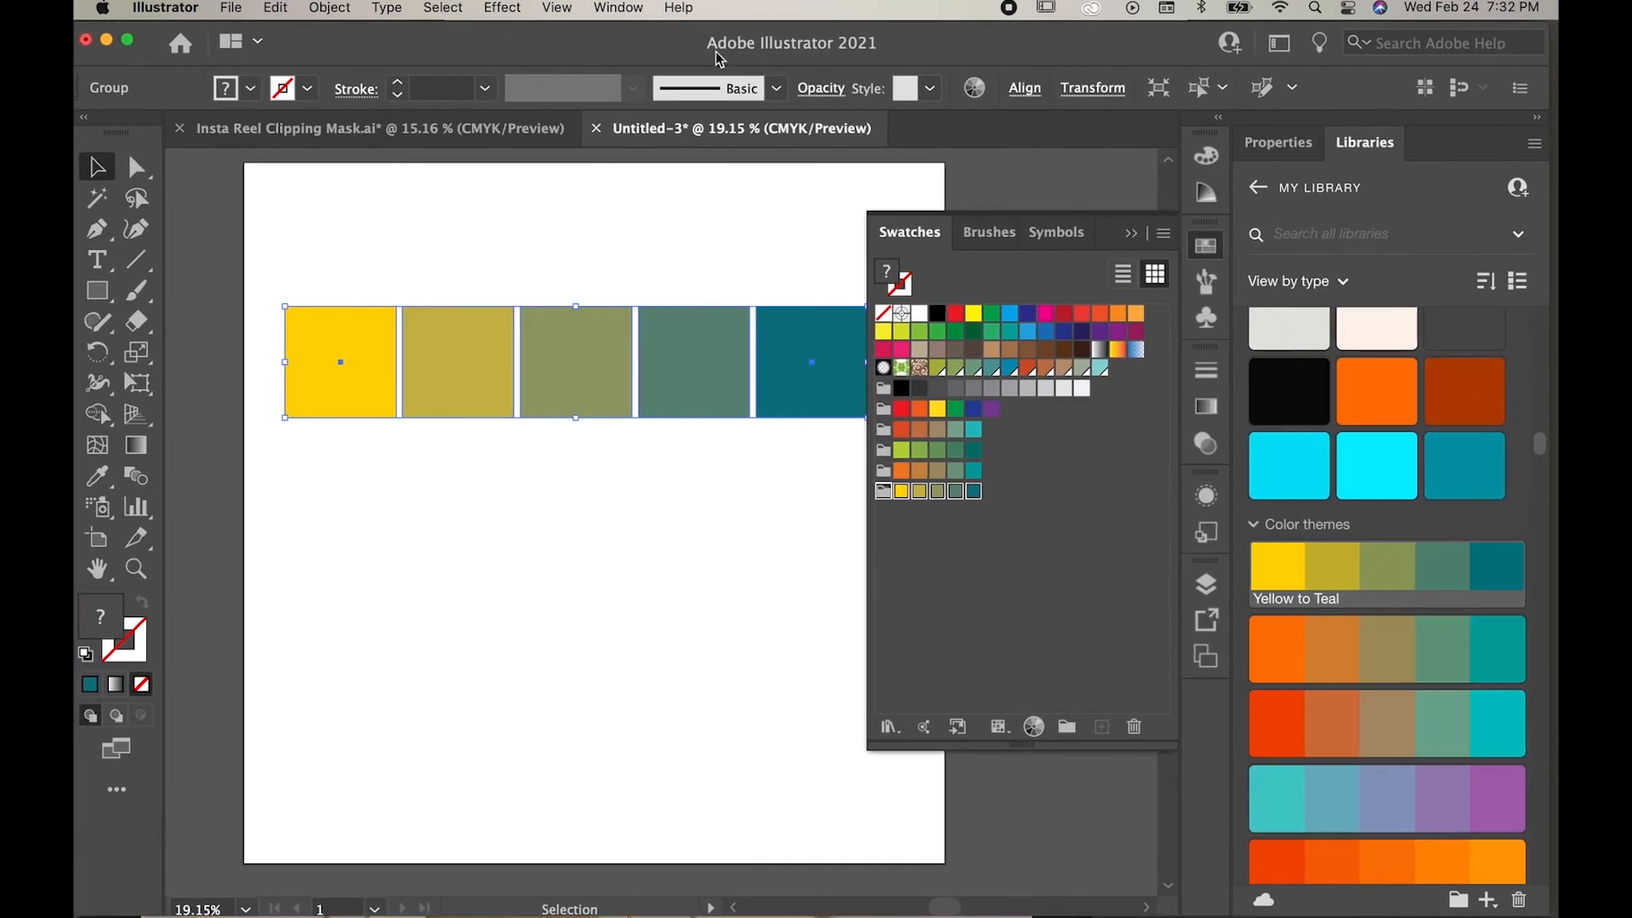
click(1130, 233)
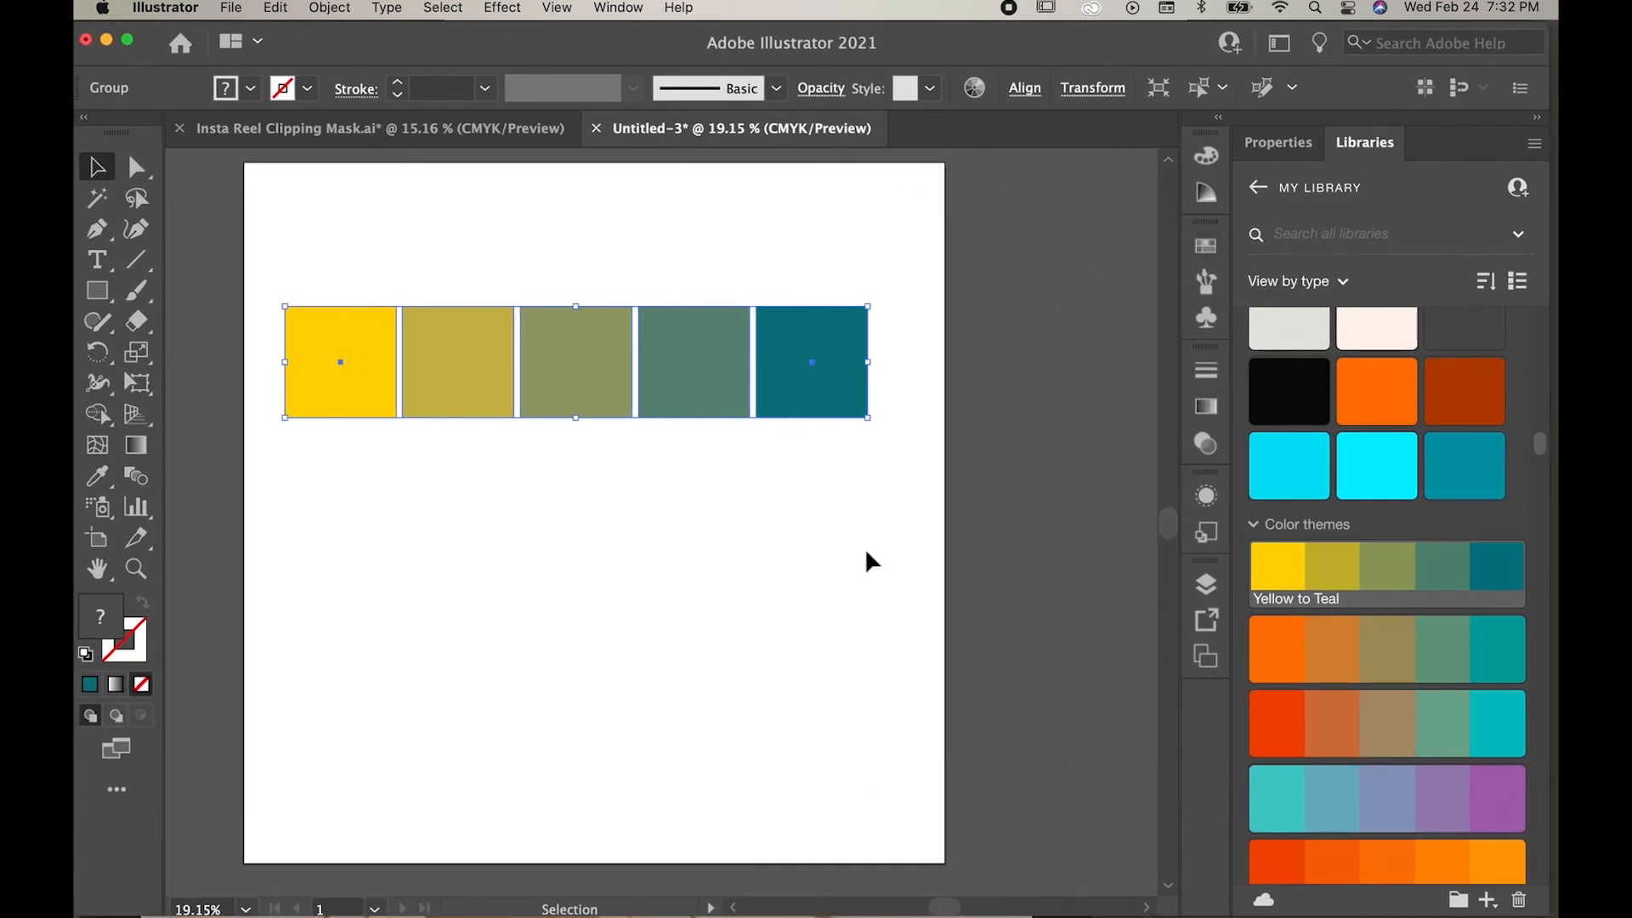